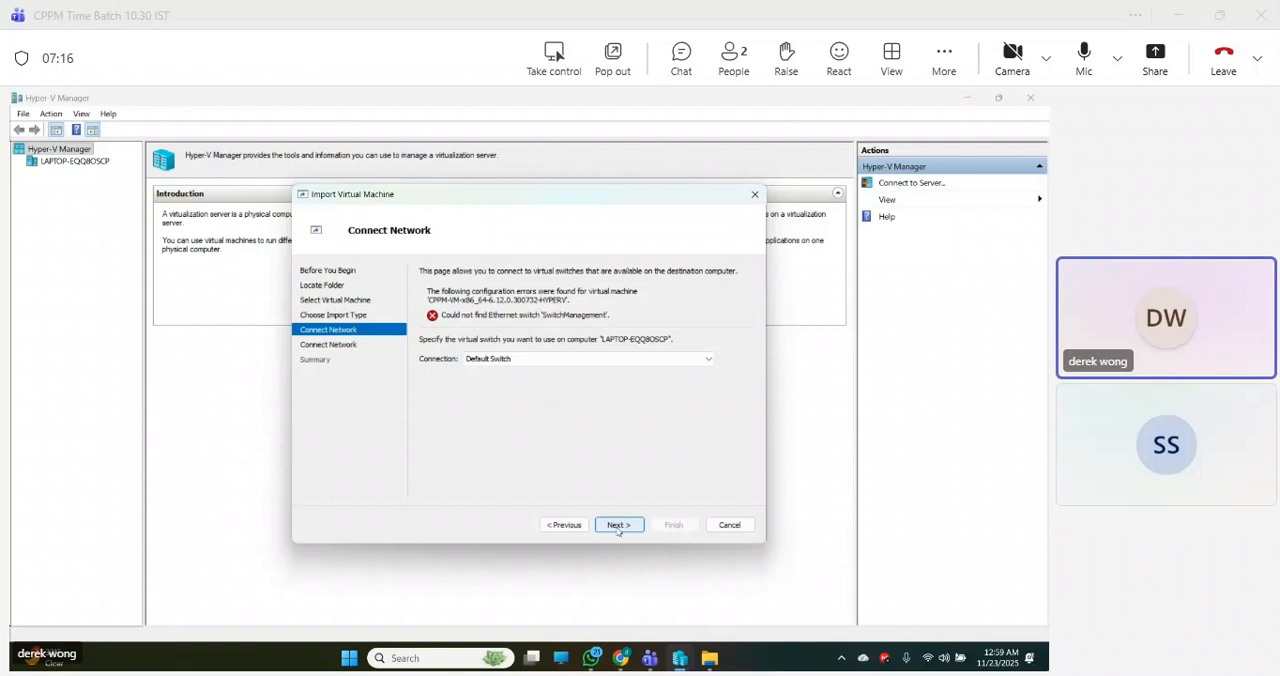
- Assign Default Switch to the missing SwitchData network connection as well and complete the virtual machine import
{"action": "left_click", "coordinate": [619, 526]}
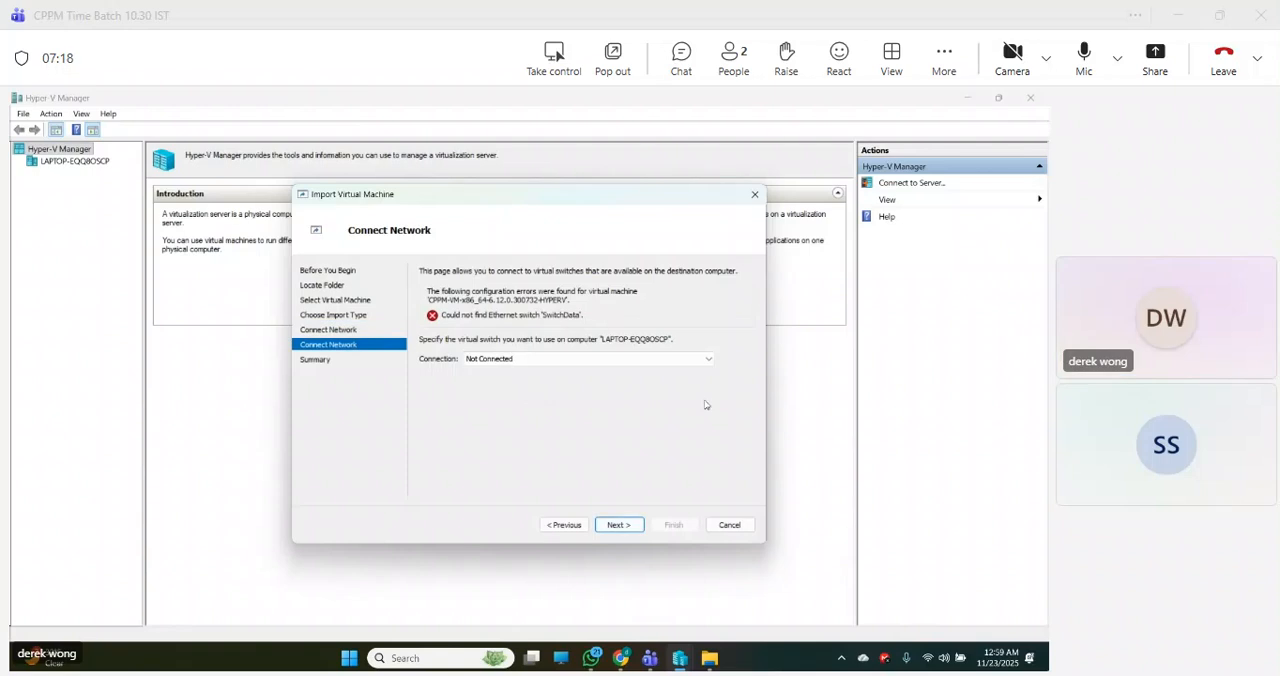
{"action": "left_click", "coordinate": [706, 360]}
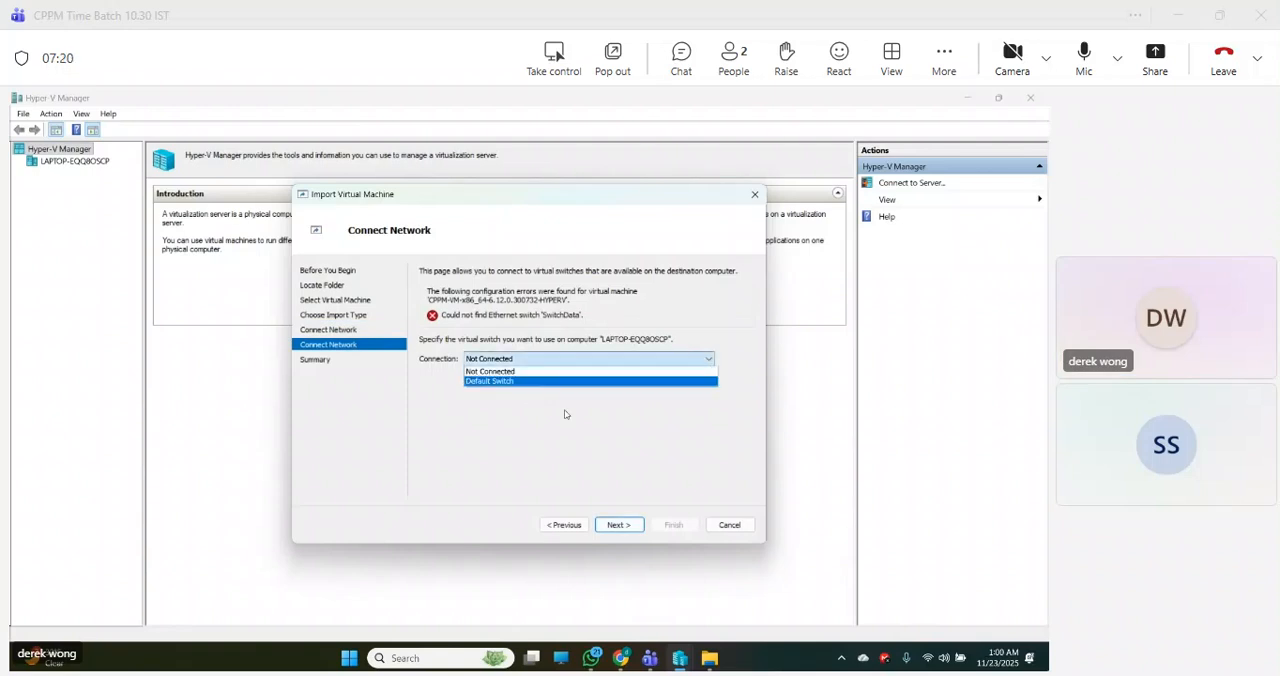
{"action": "left_click", "coordinate": [550, 382]}
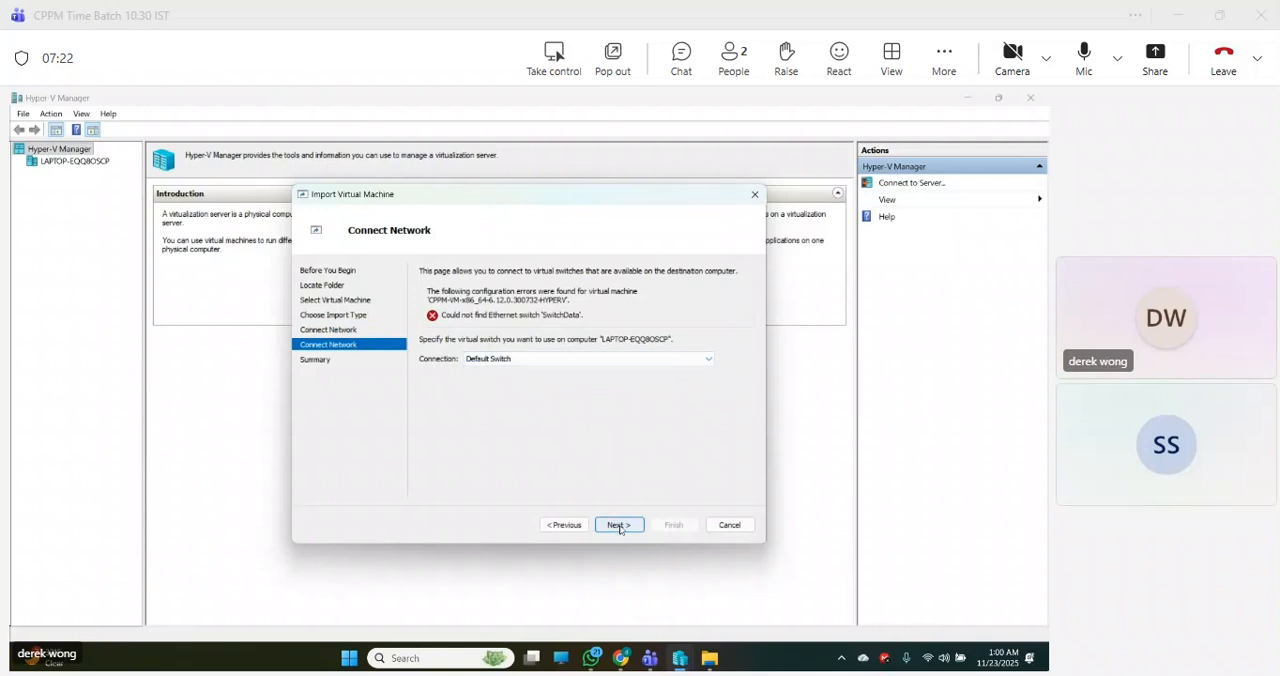
{"action": "left_click", "coordinate": [618, 526]}
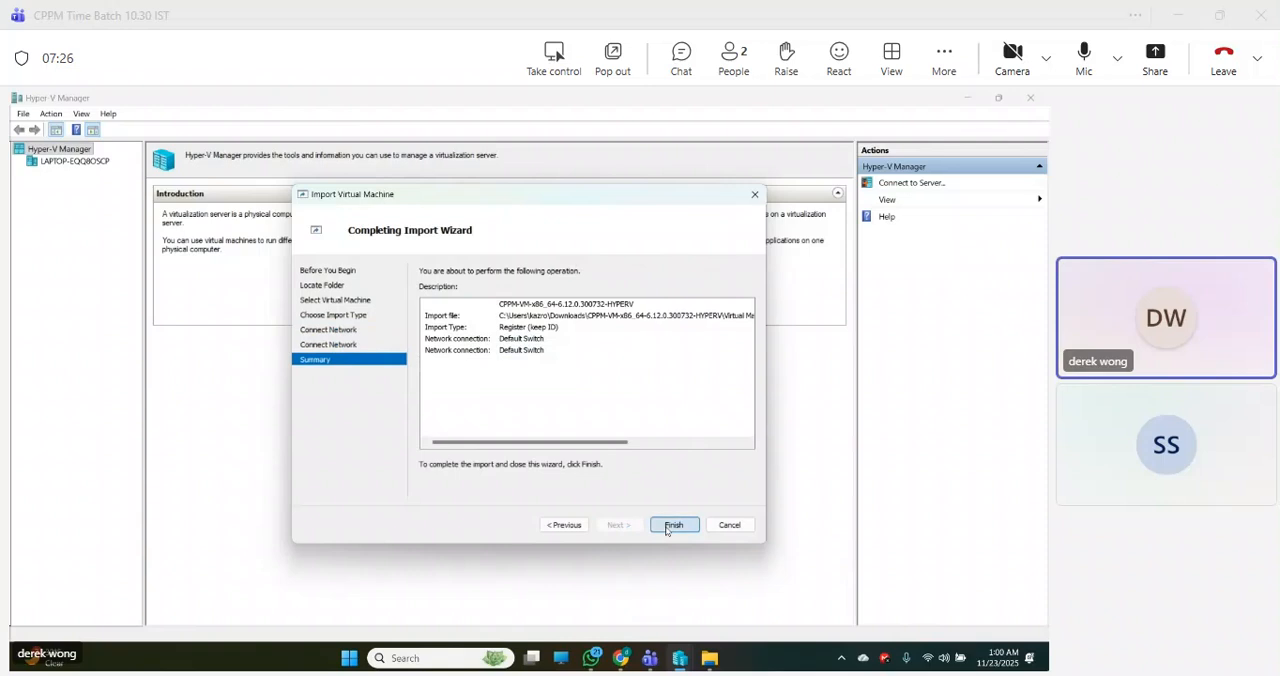
{"action": "left_click", "coordinate": [667, 525]}
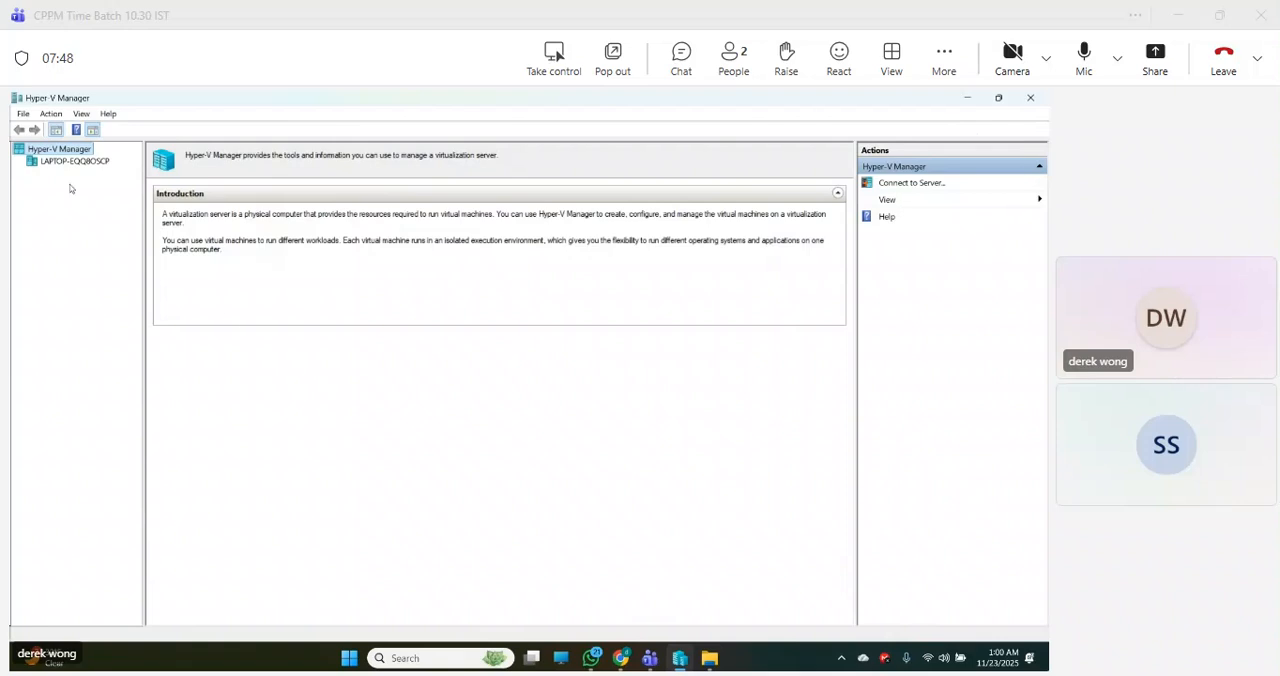
- Select the local Hyper-V host to show its list of virtual machines
{"action": "left_click", "coordinate": [23, 114]}
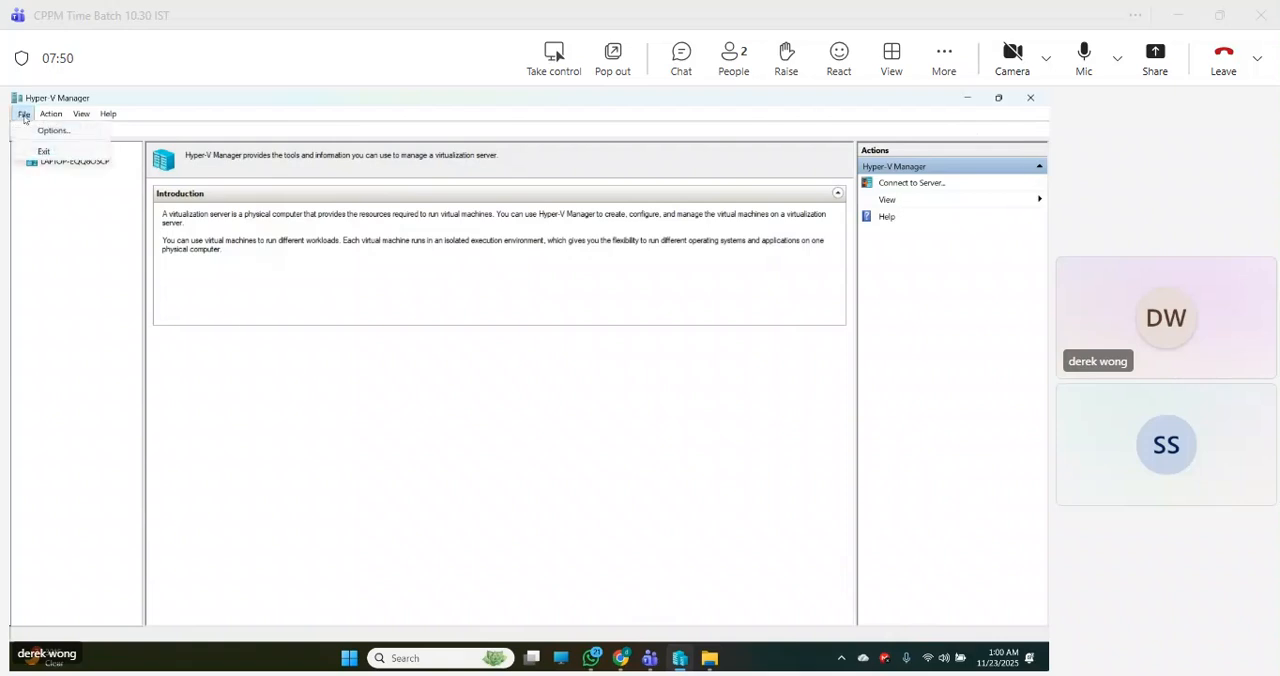
{"action": "mouse_move", "coordinate": [82, 118]}
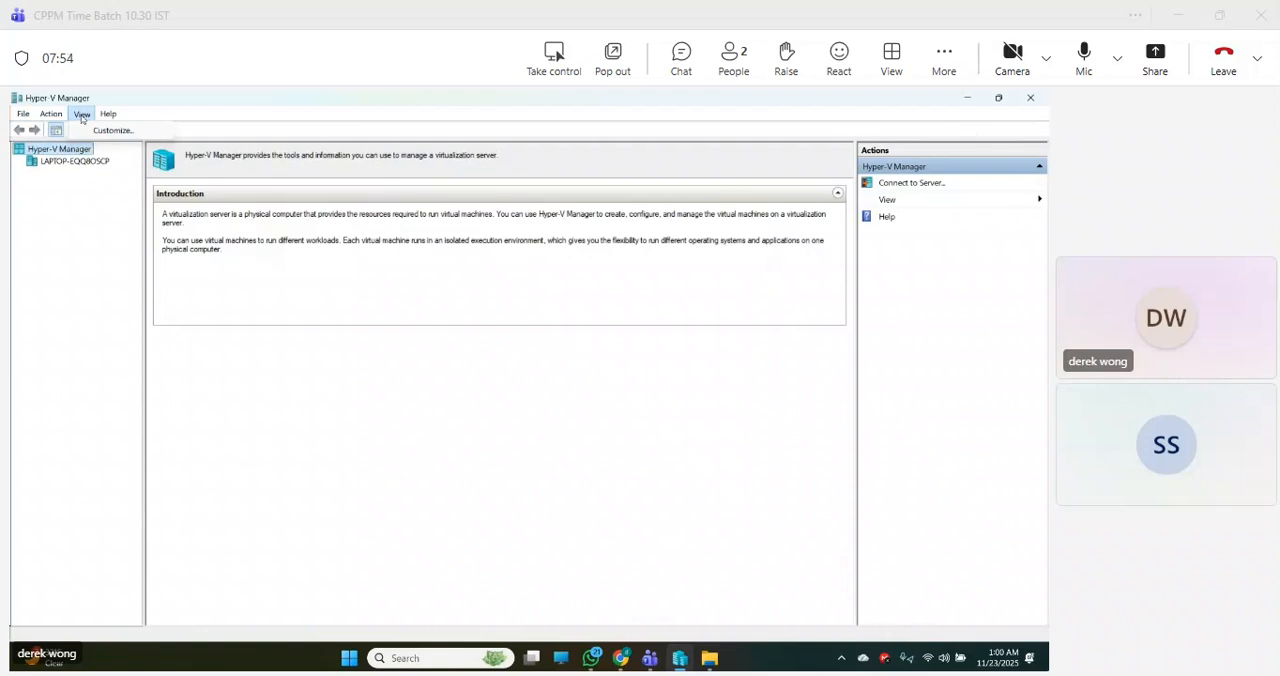
{"action": "left_click", "coordinate": [57, 163]}
{"action": "right_click", "coordinate": [55, 166]}
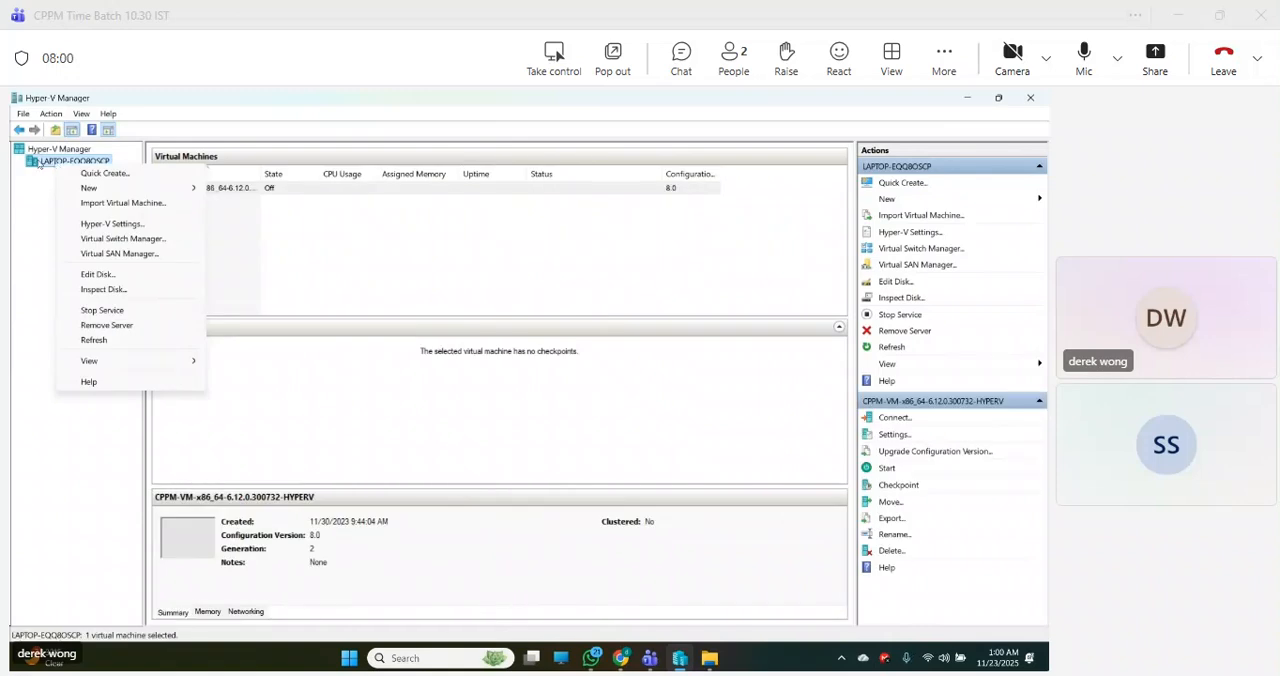
{"action": "left_click", "coordinate": [38, 208]}
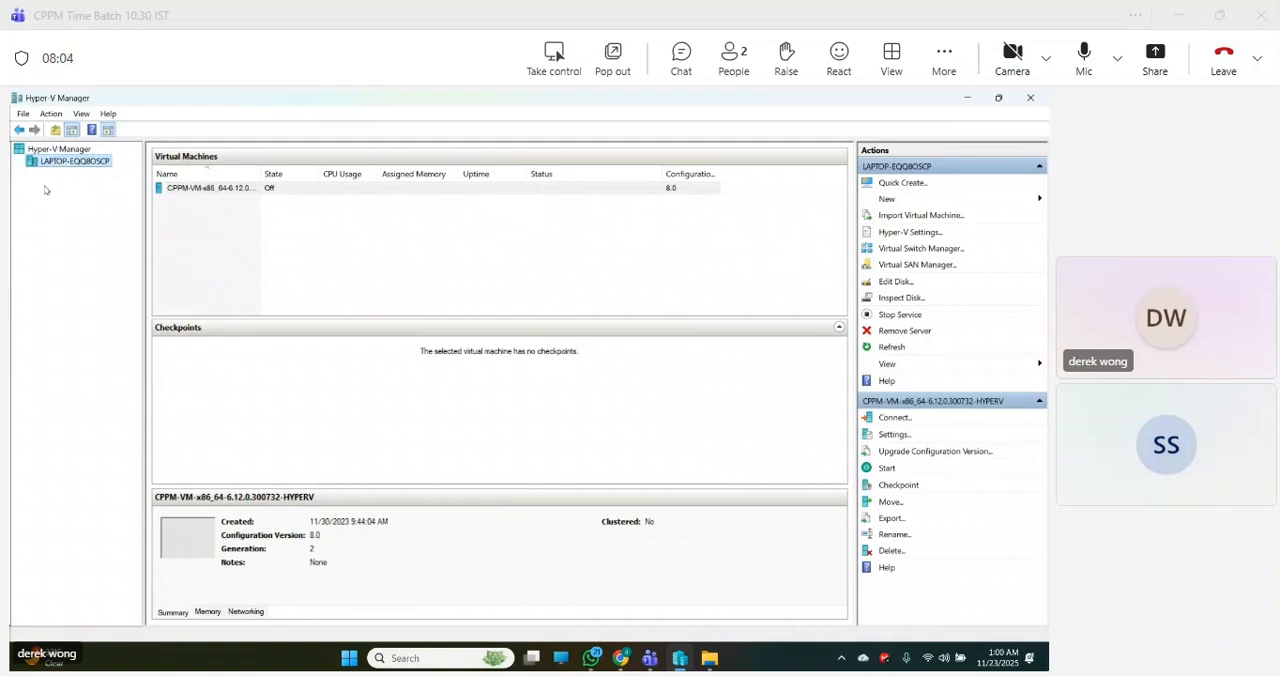
{"action": "left_click", "coordinate": [231, 193]}
{"action": "left_click", "coordinate": [231, 189]}
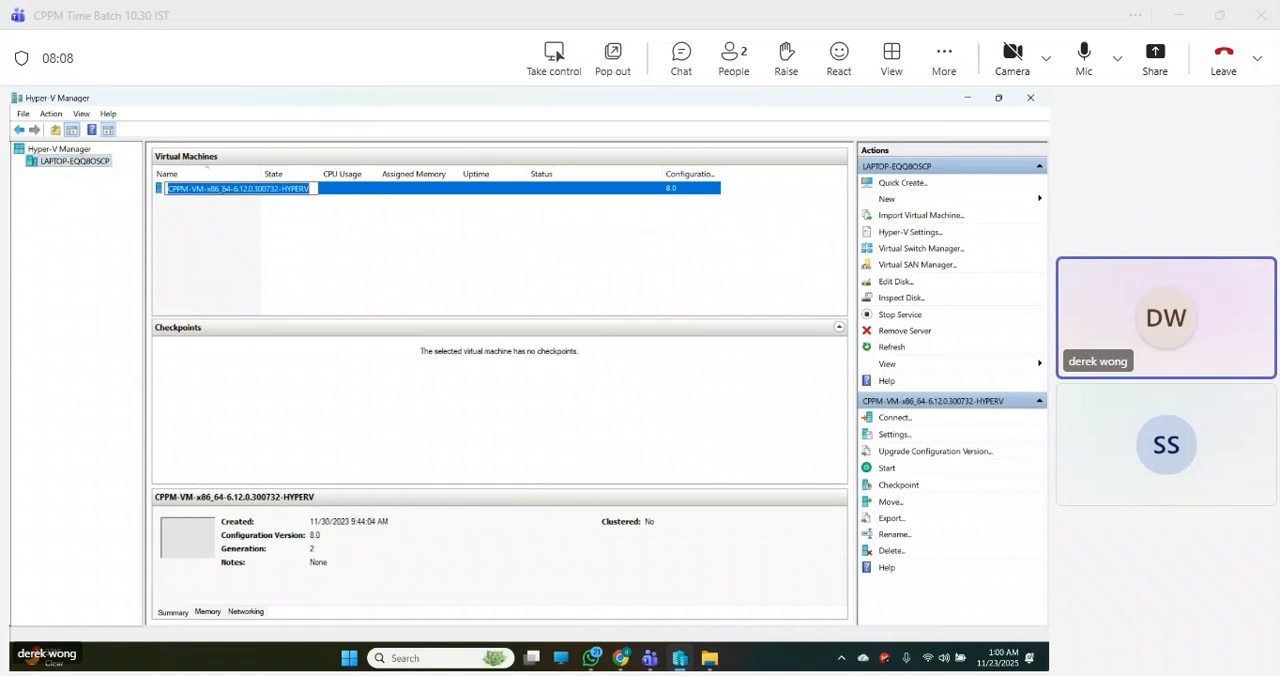
{"action": "right_click", "coordinate": [174, 192]}
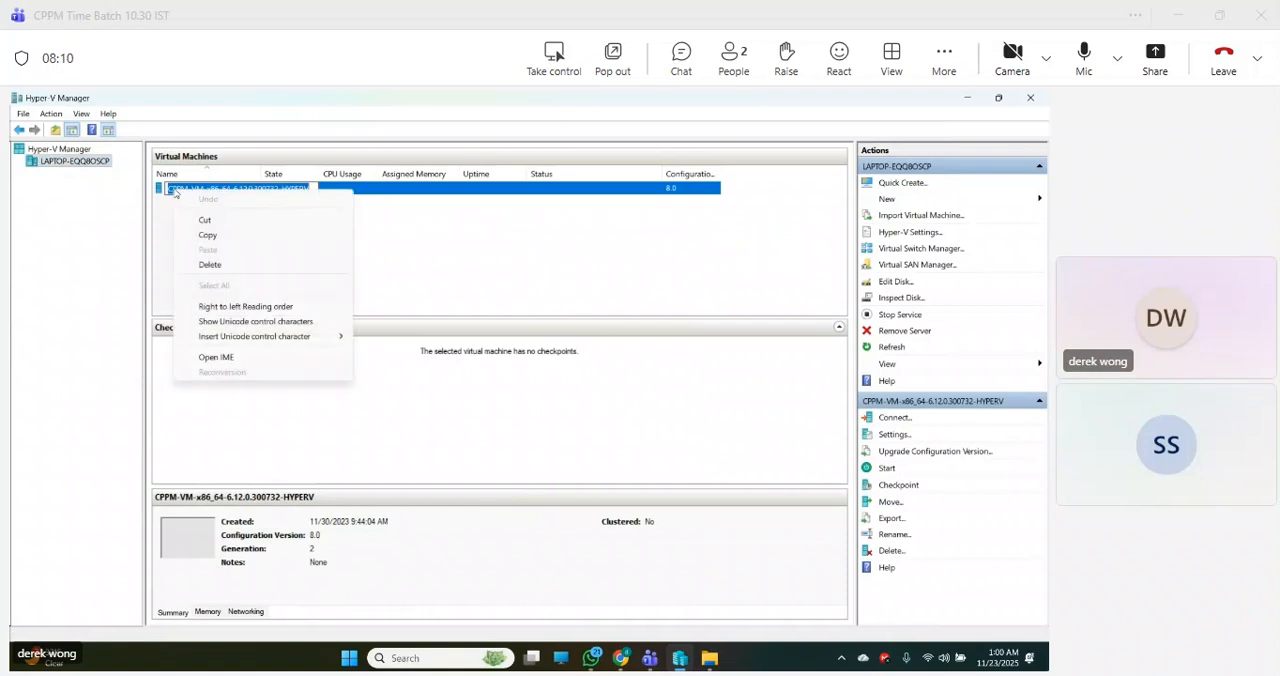
{"action": "left_click", "coordinate": [476, 262]}
{"action": "right_click", "coordinate": [233, 189]}
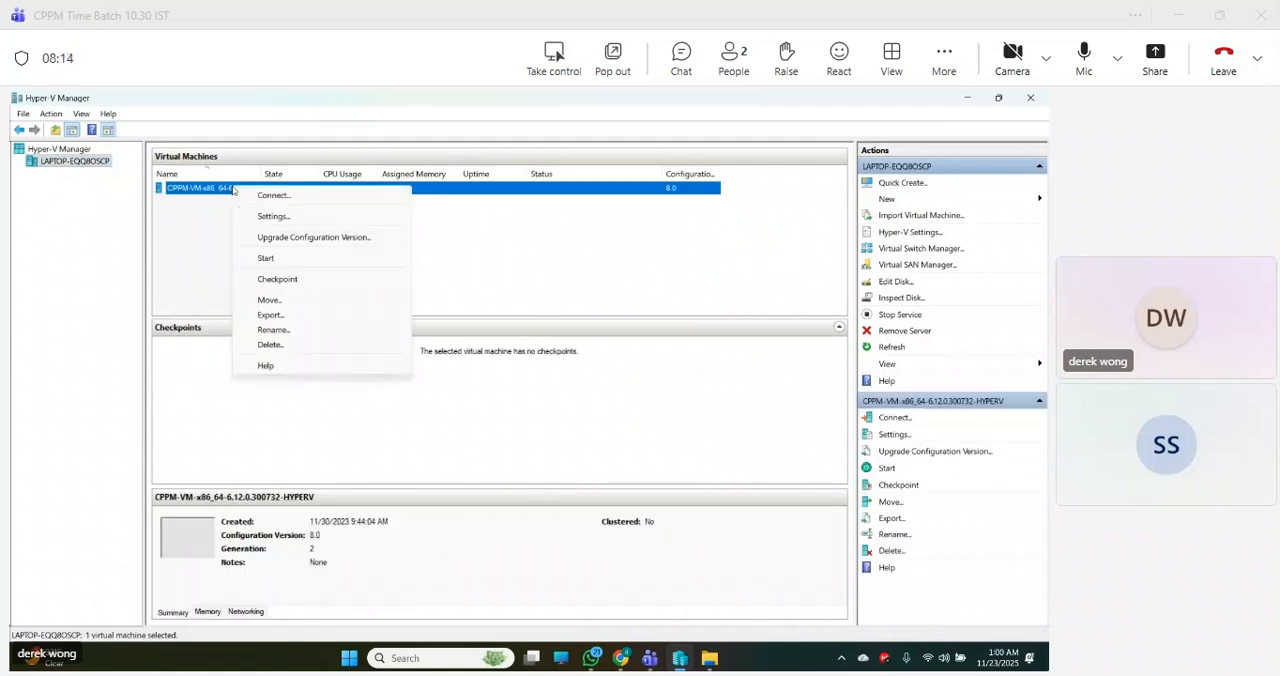
{"action": "left_click", "coordinate": [273, 330]}
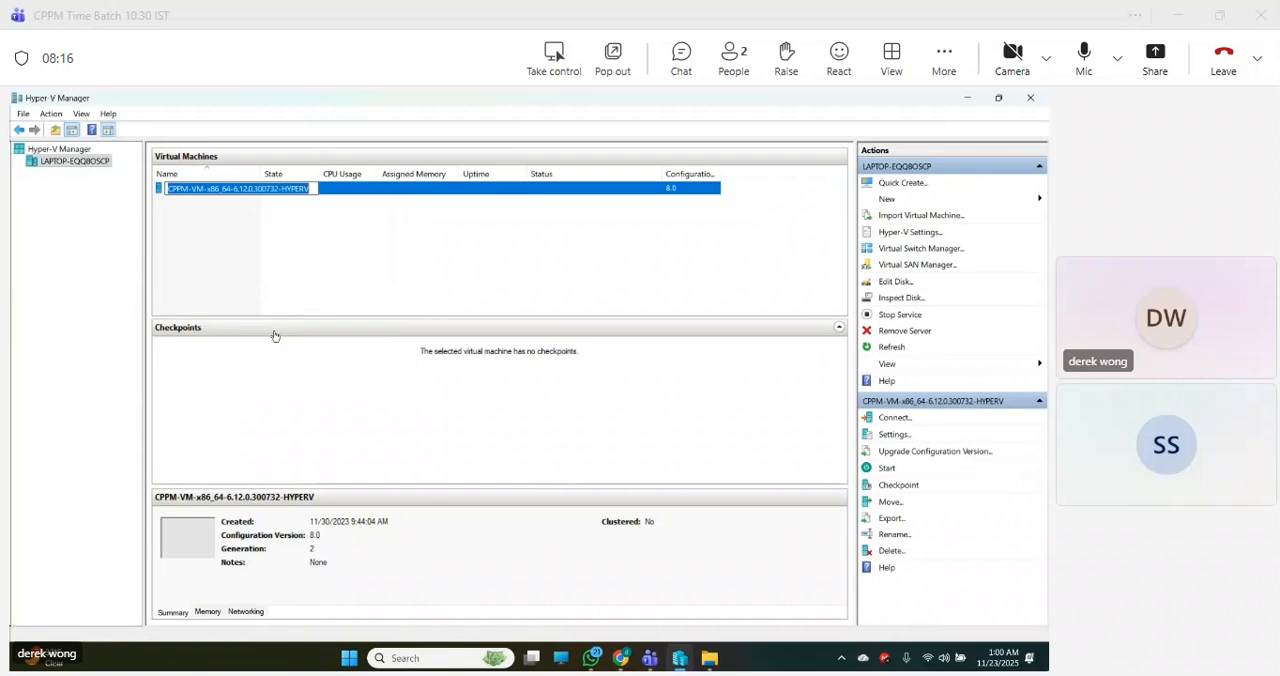
{"action": "left_click", "coordinate": [313, 189]}
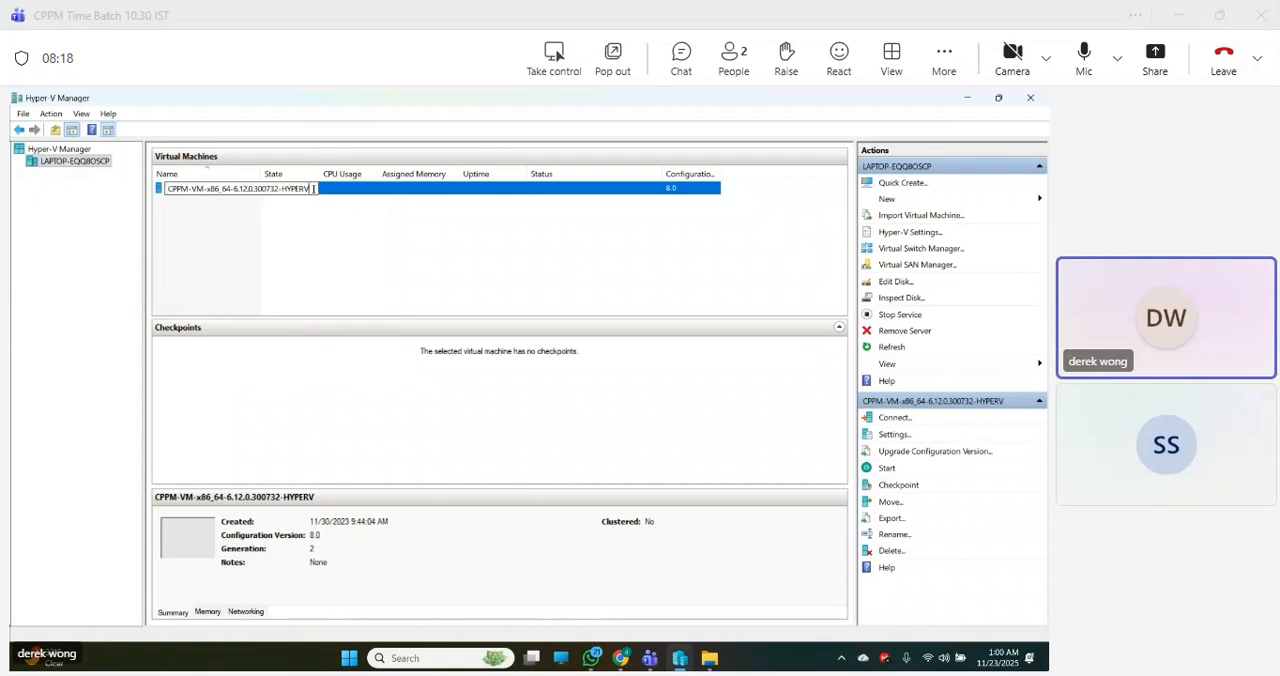
{"action": "left_click_drag", "start_coordinate": [313, 189], "coordinate": [306, 189]}
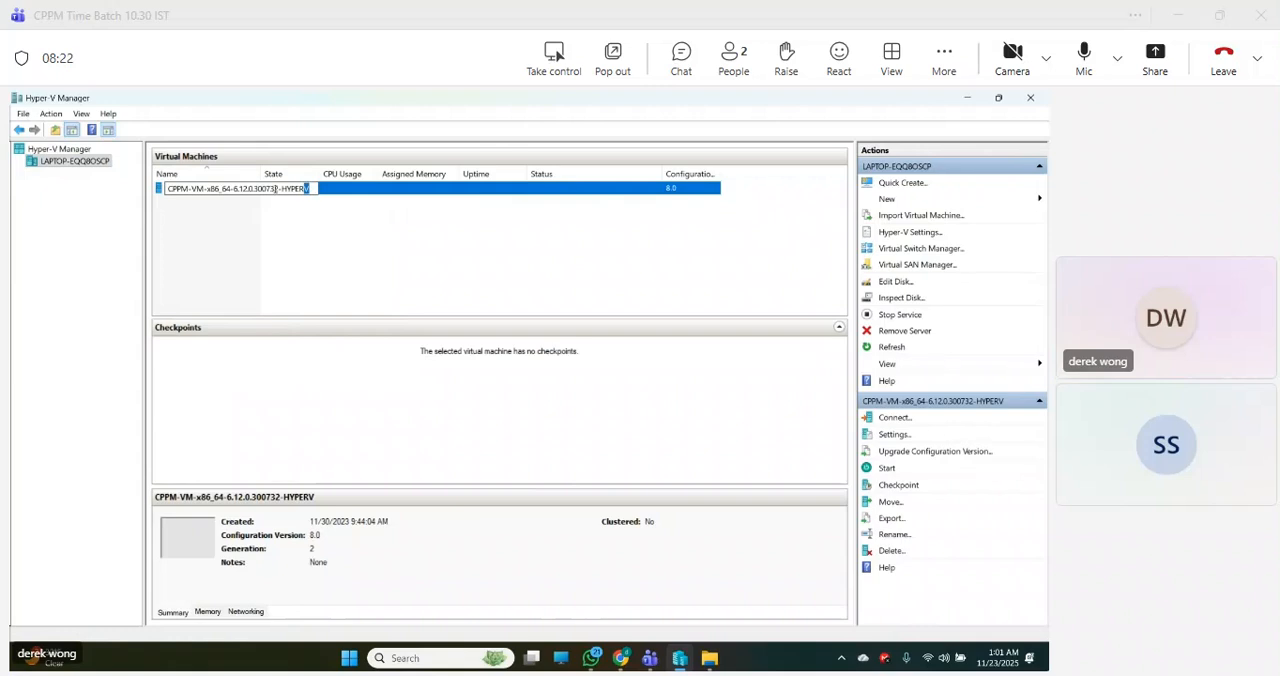
{"action": "left_click", "coordinate": [316, 188]}
{"action": "left_click", "coordinate": [320, 190]}
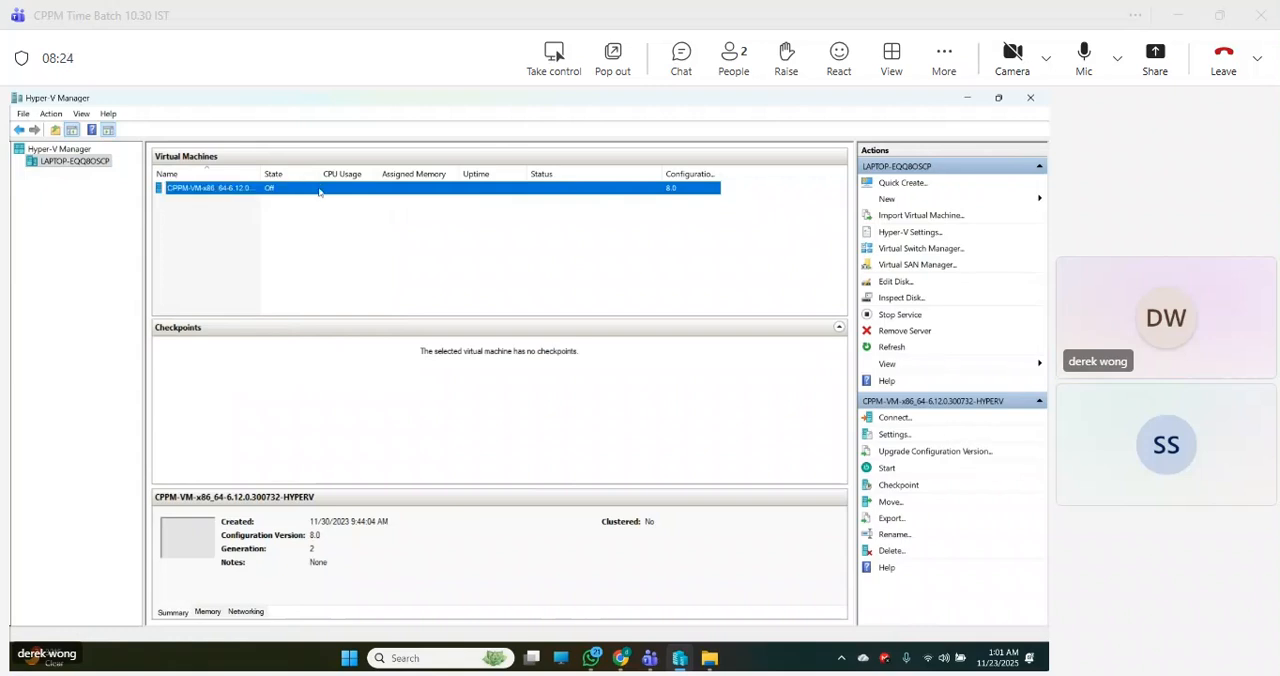
{"action": "left_click", "coordinate": [299, 213]}
- Rename the imported CPPM virtual machine to ClearPass-VM
{"action": "left_click", "coordinate": [206, 188]}
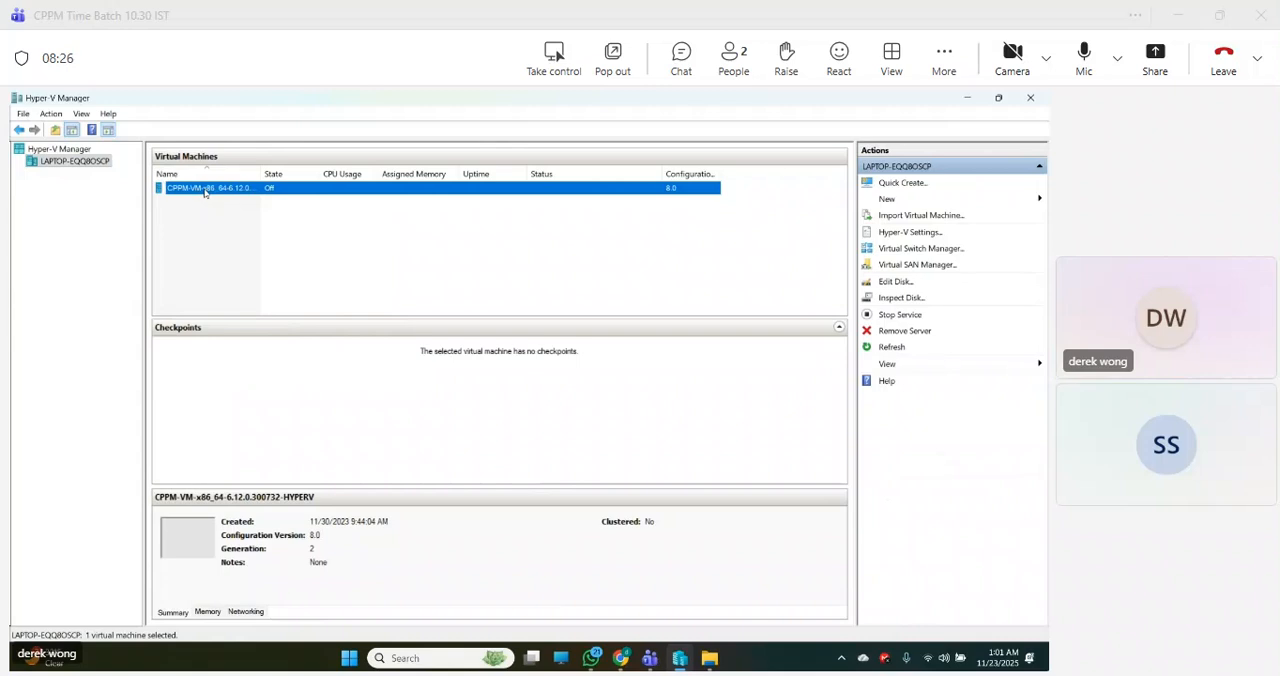
{"action": "right_click", "coordinate": [206, 188]}
{"action": "left_click", "coordinate": [244, 336]}
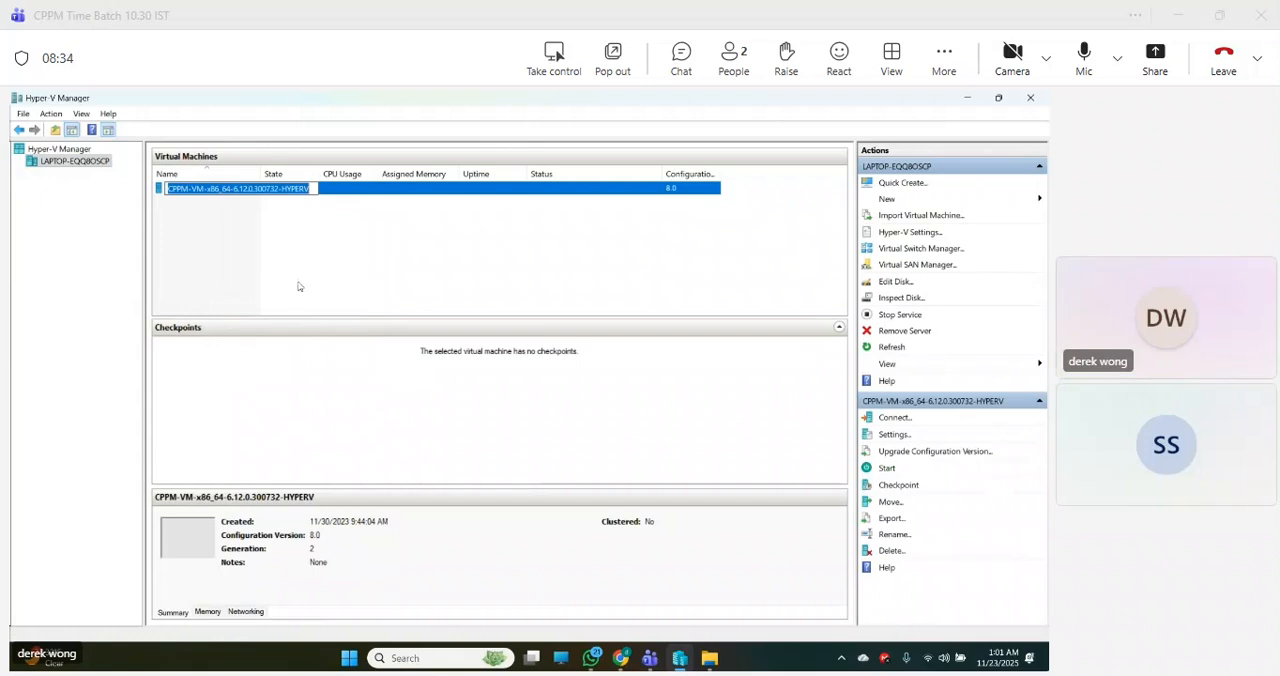
{"action": "left_click", "coordinate": [316, 188]}
{"action": "key", "text": "BackSpace"}
{"action": "key", "text": "BackSpace"}
{"action": "key", "text": "BackSpace"}
{"action": "key", "text": "BackSpace"}
{"action": "key", "text": "BackSpace"}
{"action": "key", "text": "BackSpace"}
{"action": "key", "text": "BackSpace"}
{"action": "key", "text": "BackSpace"}
{"action": "key", "text": "BackSpace"}
{"action": "key", "text": "BackSpace"}
{"action": "key", "text": "BackSpace"}
{"action": "key", "text": "BackSpace"}
{"action": "key", "text": "BackSpace"}
{"action": "key", "text": "BackSpace"}
{"action": "key", "text": "BackSpace"}
{"action": "key", "text": "BackSpace"}
{"action": "key", "text": "BackSpace"}
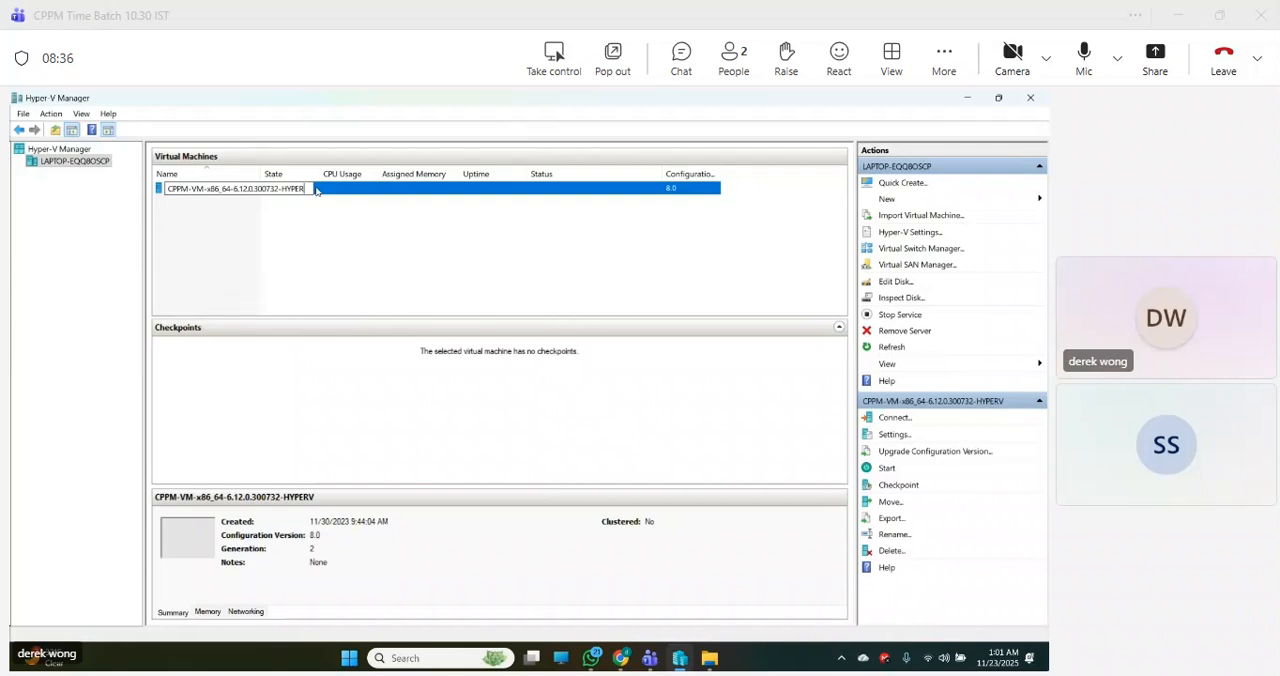
{"action": "key", "text": "BackSpace"}
{"action": "key", "text": "BackSpace"}
{"action": "key", "text": "BackSpace"}
{"action": "key", "text": "BackSpace"}
{"action": "key", "text": "BackSpace"}
{"action": "key", "text": "BackSpace"}
{"action": "key", "text": "BackSpace"}
{"action": "key", "text": "BackSpace"}
{"action": "key", "text": "BackSpace"}
{"action": "key", "text": "BackSpace"}
{"action": "key", "text": "BackSpace"}
{"action": "key", "text": "BackSpace"}
{"action": "key", "text": "BackSpace"}
{"action": "key", "text": "BackSpace"}
{"action": "key", "text": "BackSpace"}
{"action": "key", "text": "BackSpace"}
{"action": "key", "text": "BackSpace"}
{"action": "key", "text": "BackSpace"}
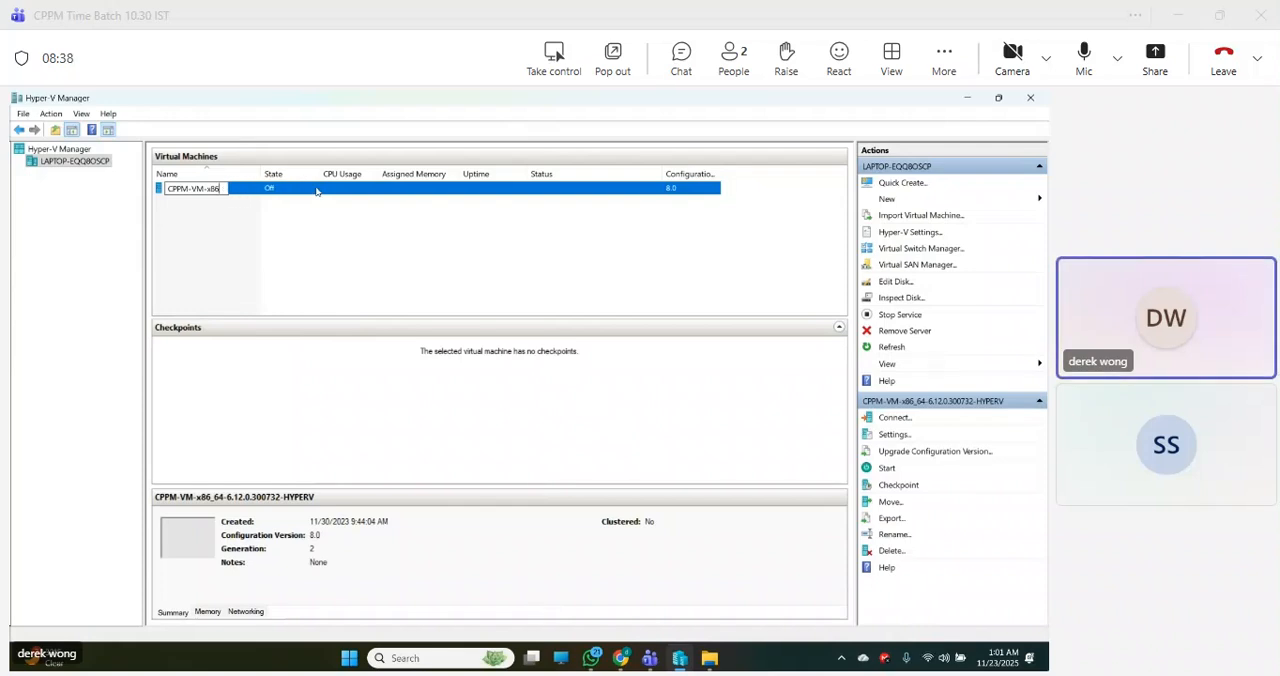
{"action": "type", "text": "ClearPas"}
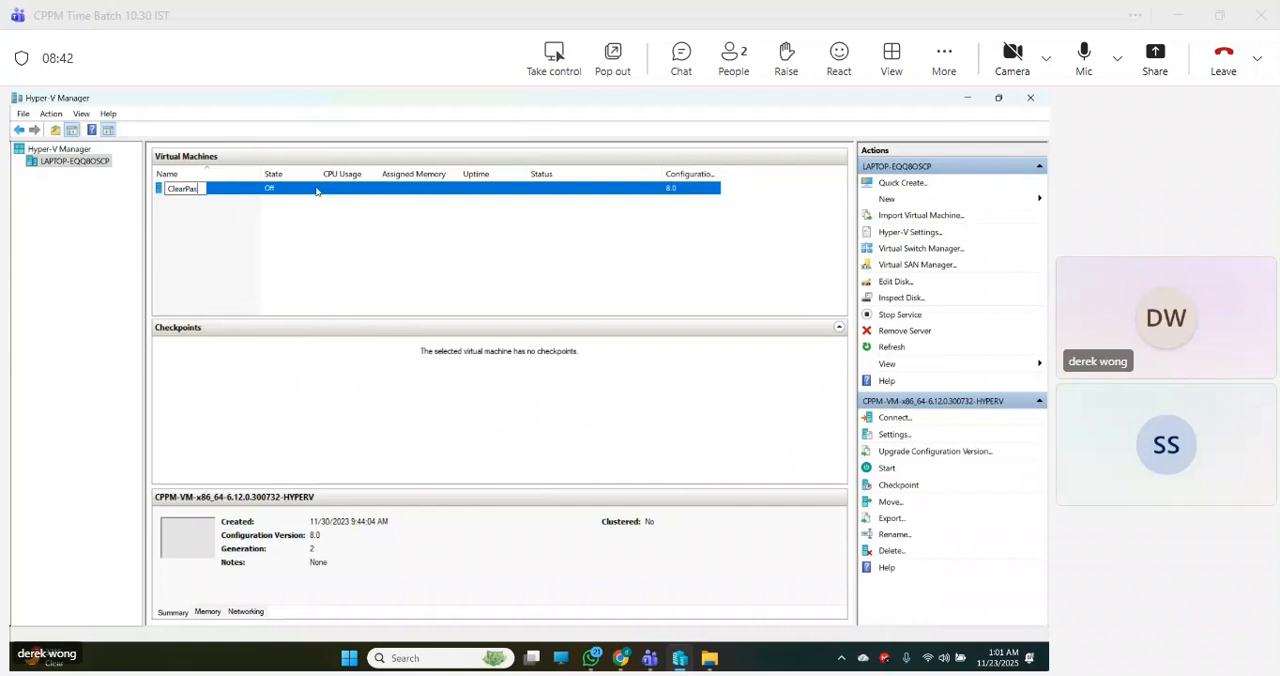
{"action": "type", "text": "s-vm"}
{"action": "key", "text": "BackSpace"}
{"action": "key", "text": "BackSpace"}
{"action": "type", "text": "VM"}
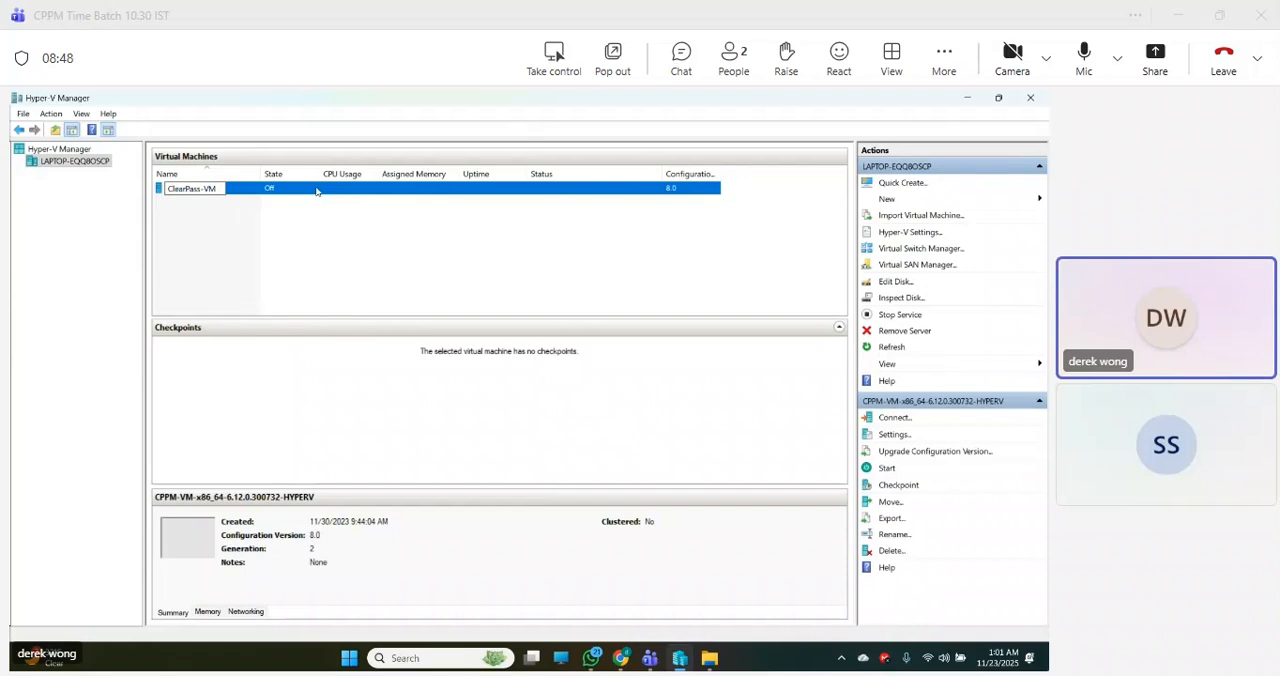
{"action": "left_click", "coordinate": [262, 251]}
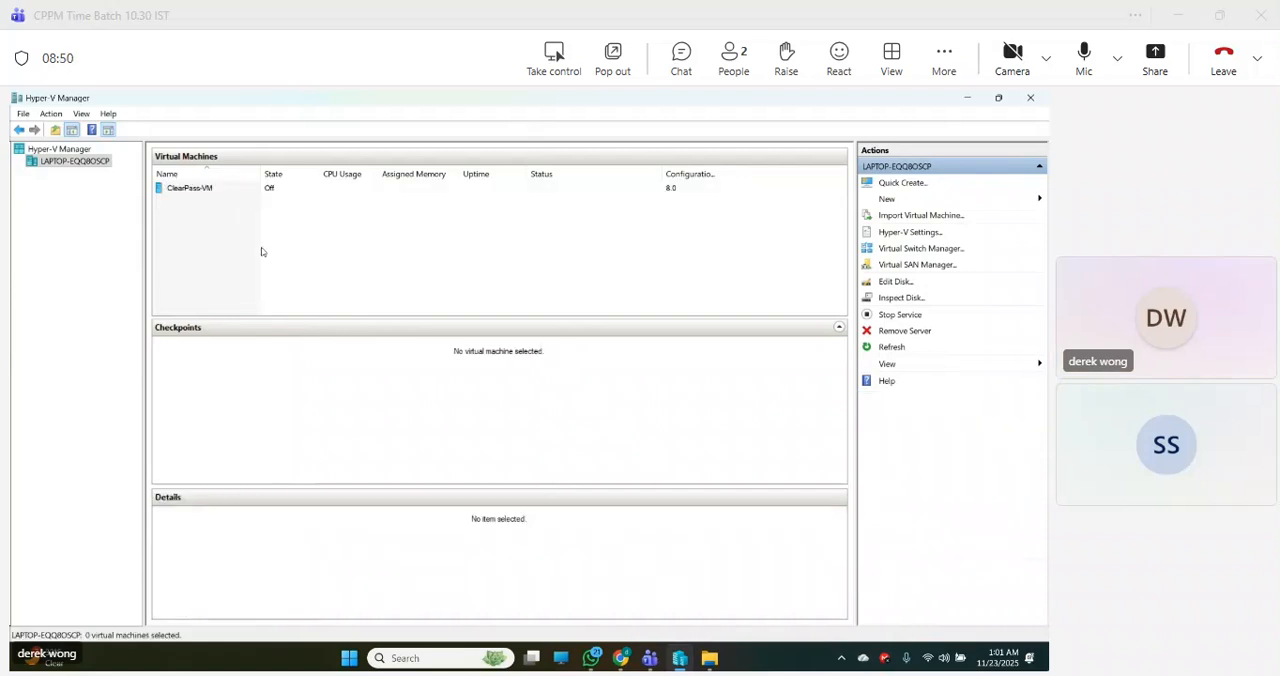
- Start ClearPass-VM and connect to its console in a maximized window
{"action": "right_click", "coordinate": [276, 188]}
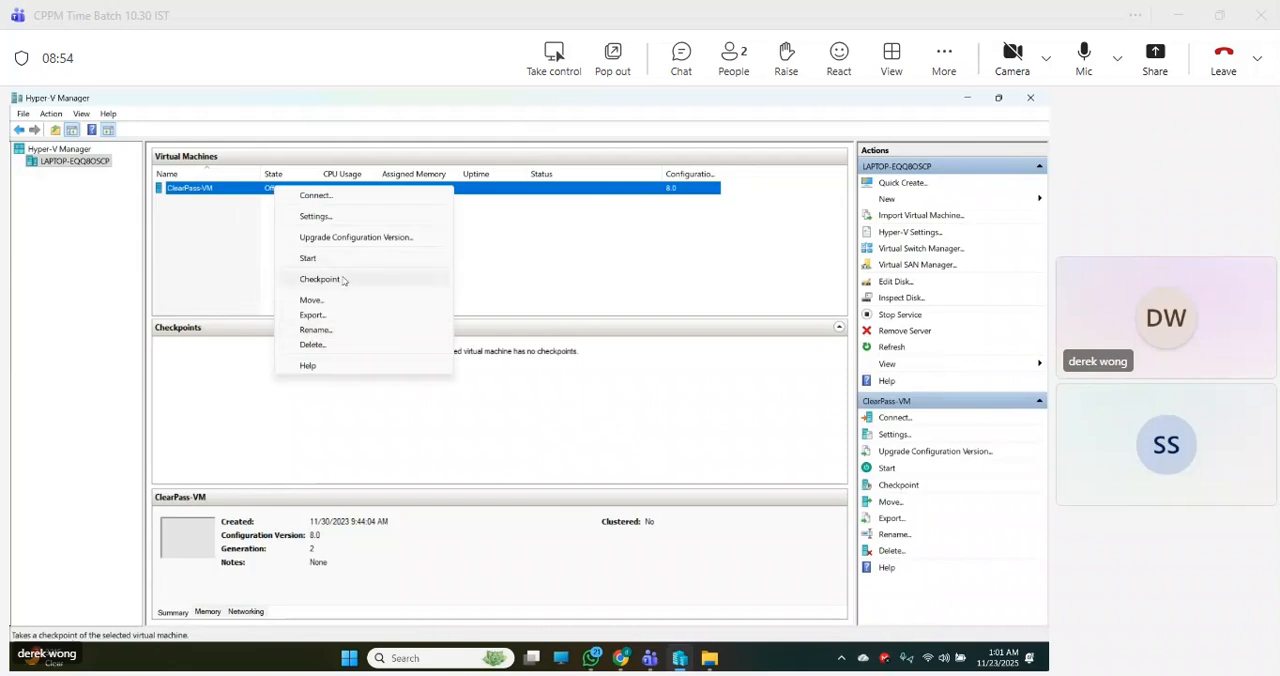
{"action": "left_click", "coordinate": [314, 259]}
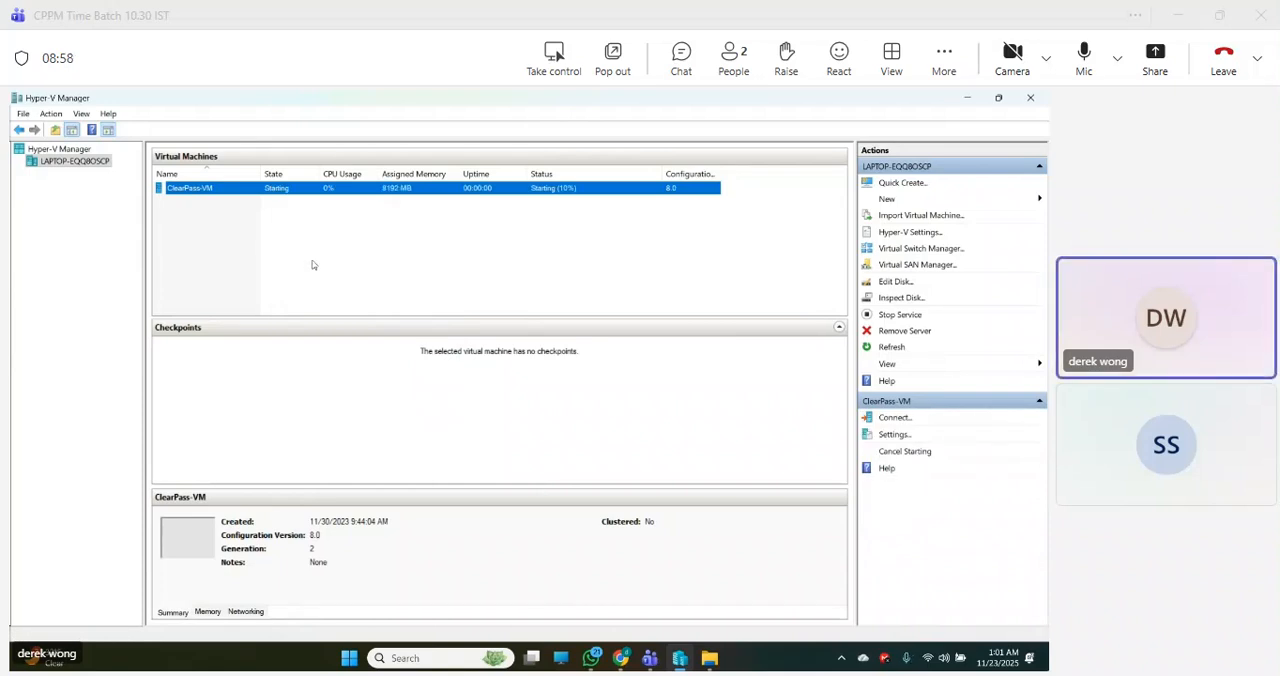
{"action": "right_click", "coordinate": [293, 196]}
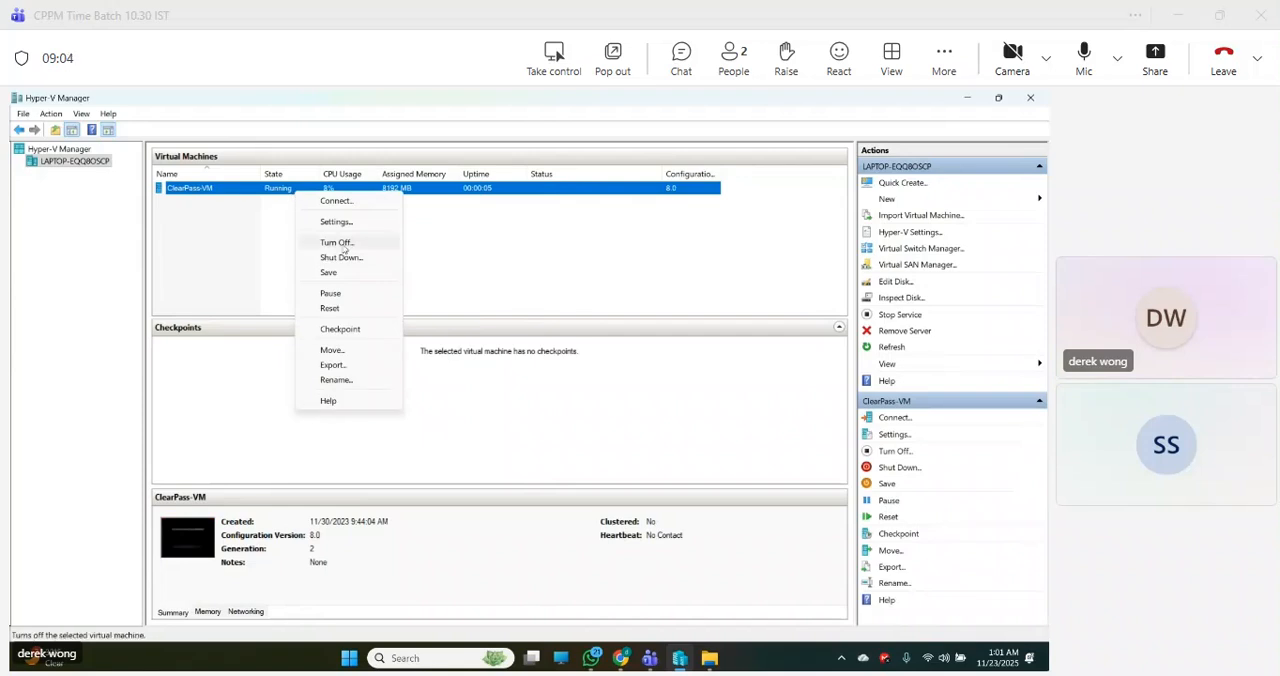
{"action": "left_click", "coordinate": [333, 201]}
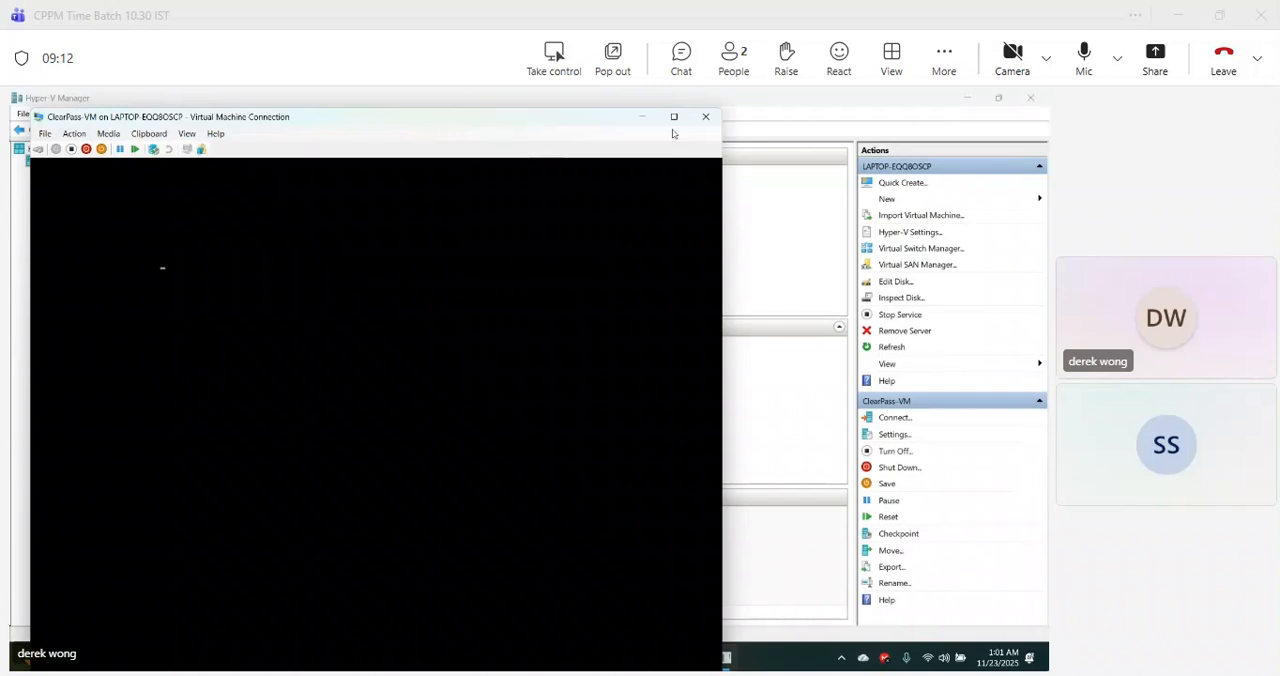
{"action": "left_click", "coordinate": [673, 117]}
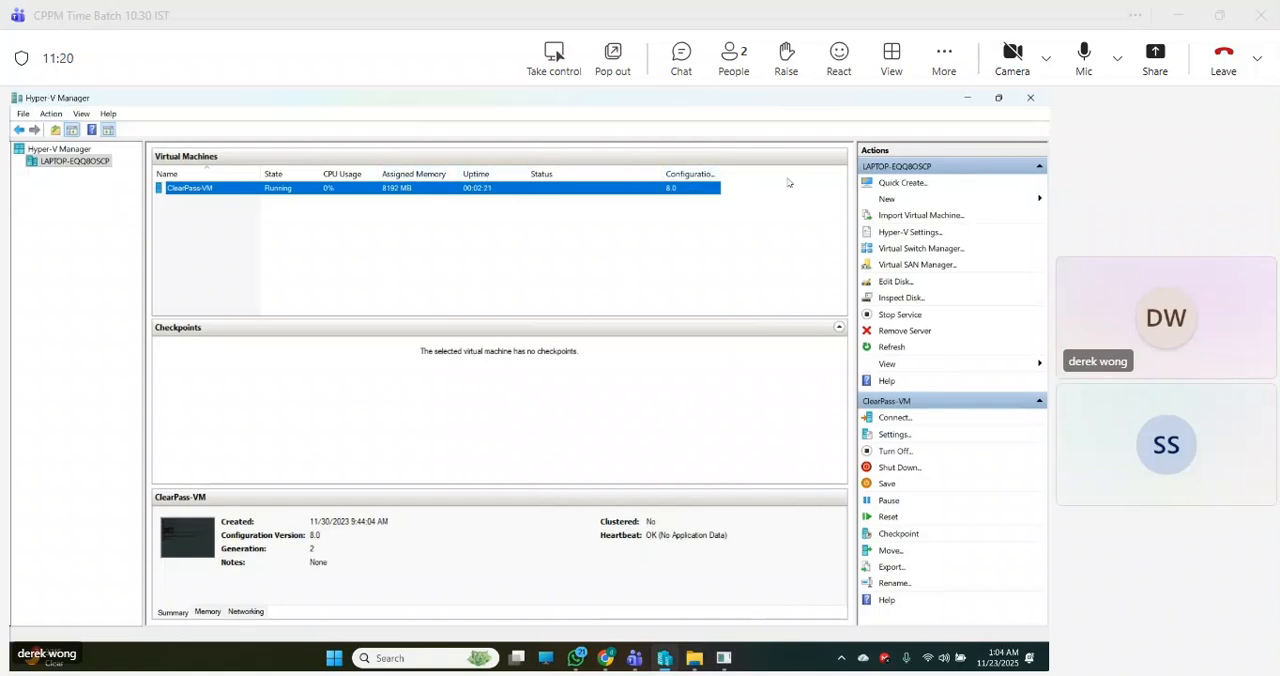
{"action": "left_click", "coordinate": [910, 232]}
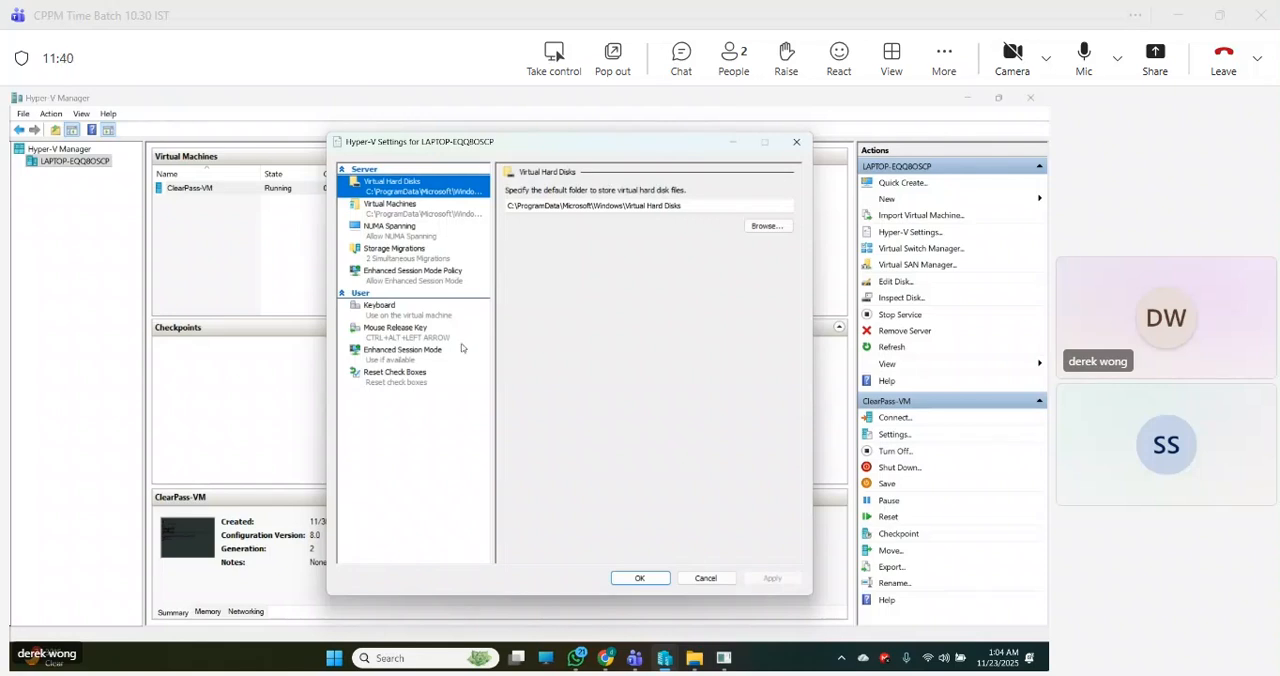
{"action": "left_click", "coordinate": [390, 252]}
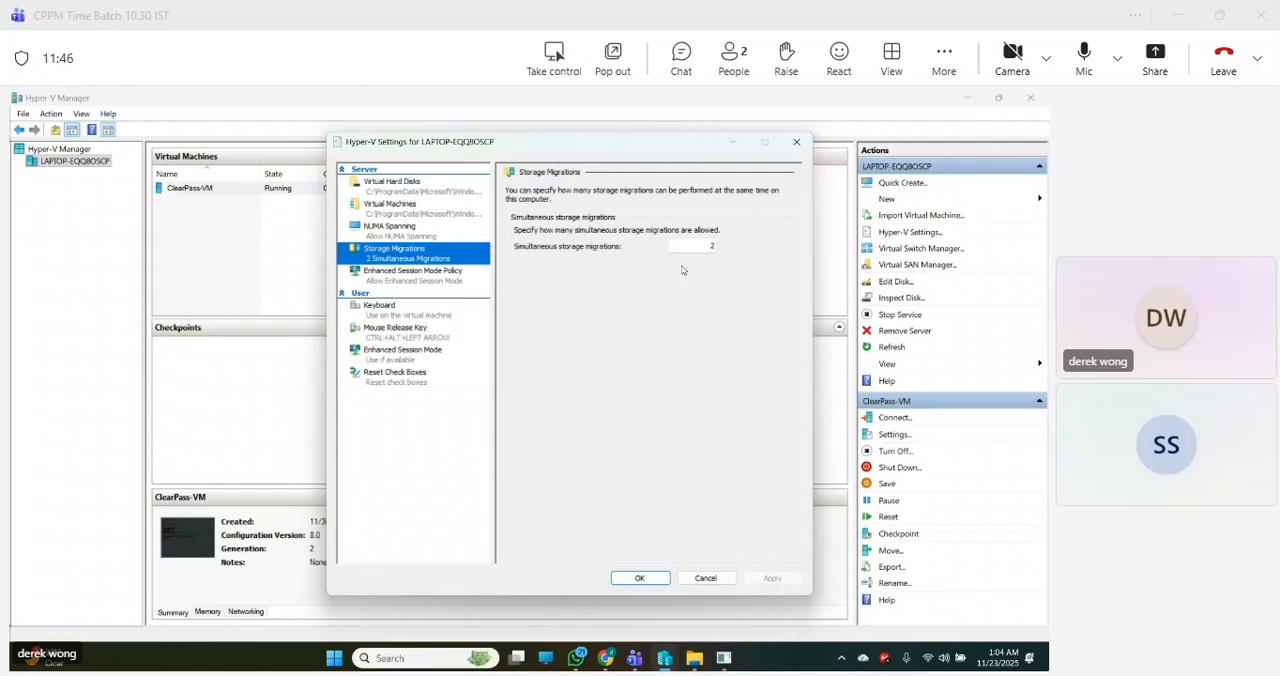
{"action": "left_click", "coordinate": [697, 582]}
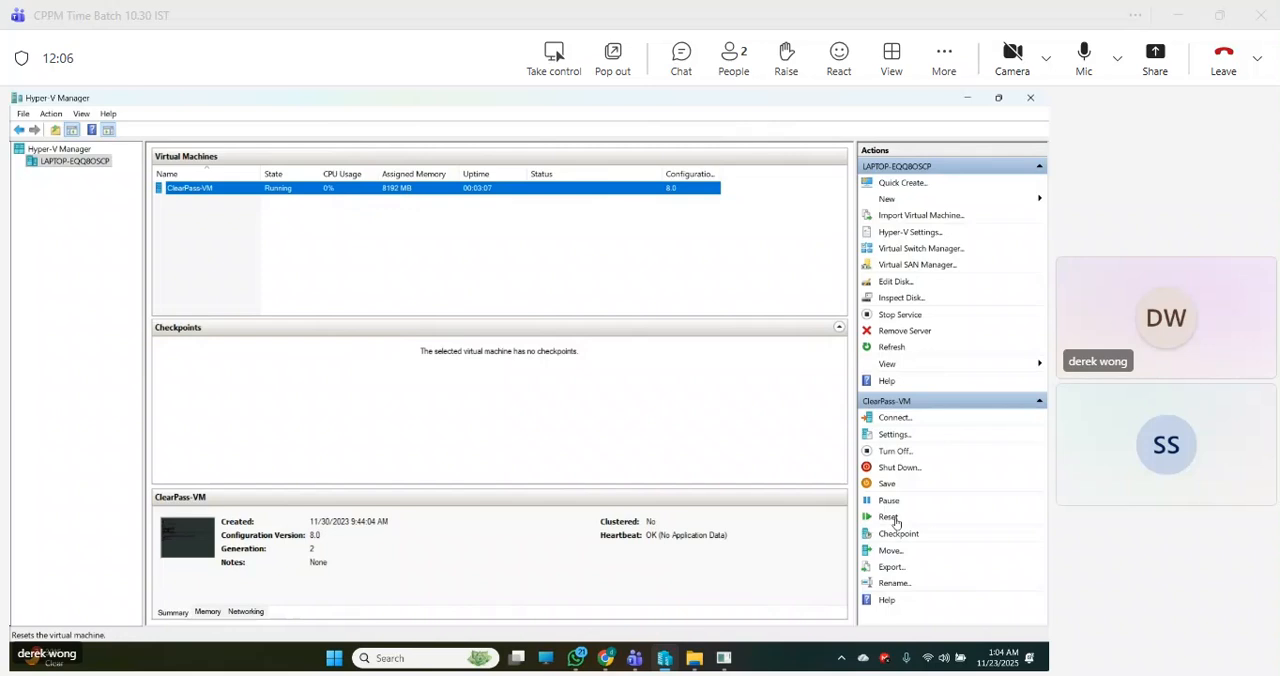
- Add a second hard drive to the SCSI Controller in the settings of ClearPass-VM
{"action": "left_click", "coordinate": [893, 436]}
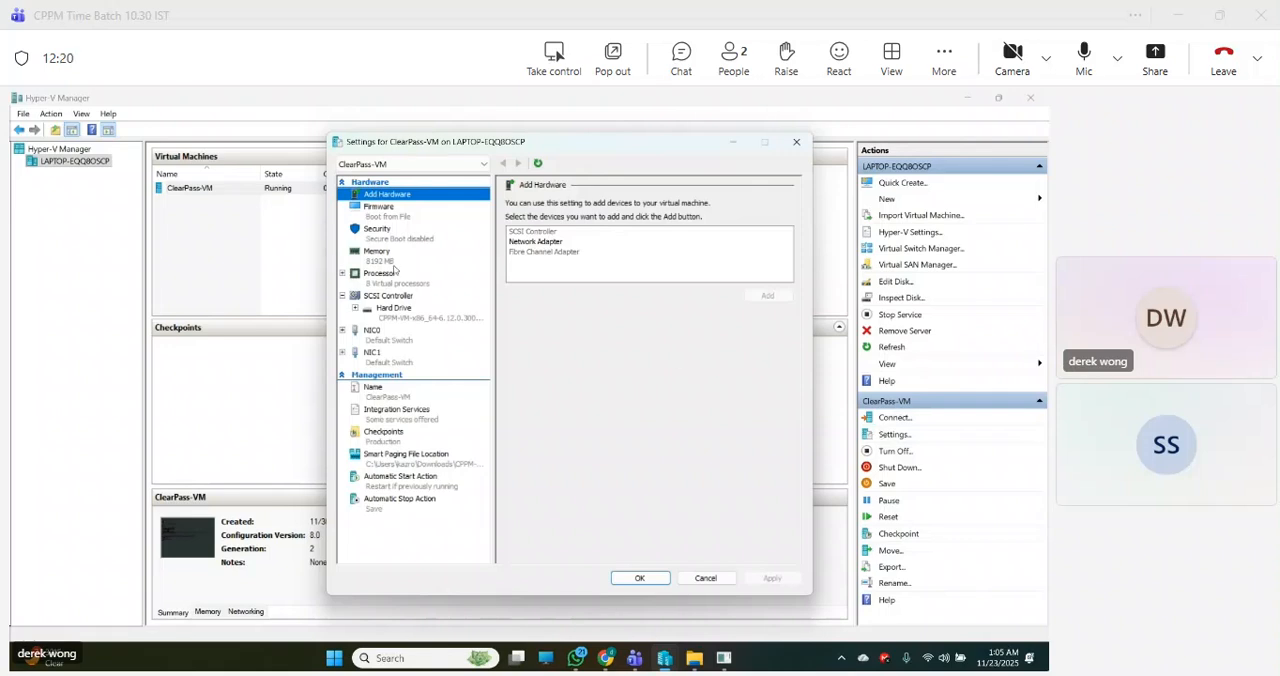
{"action": "left_click", "coordinate": [403, 299]}
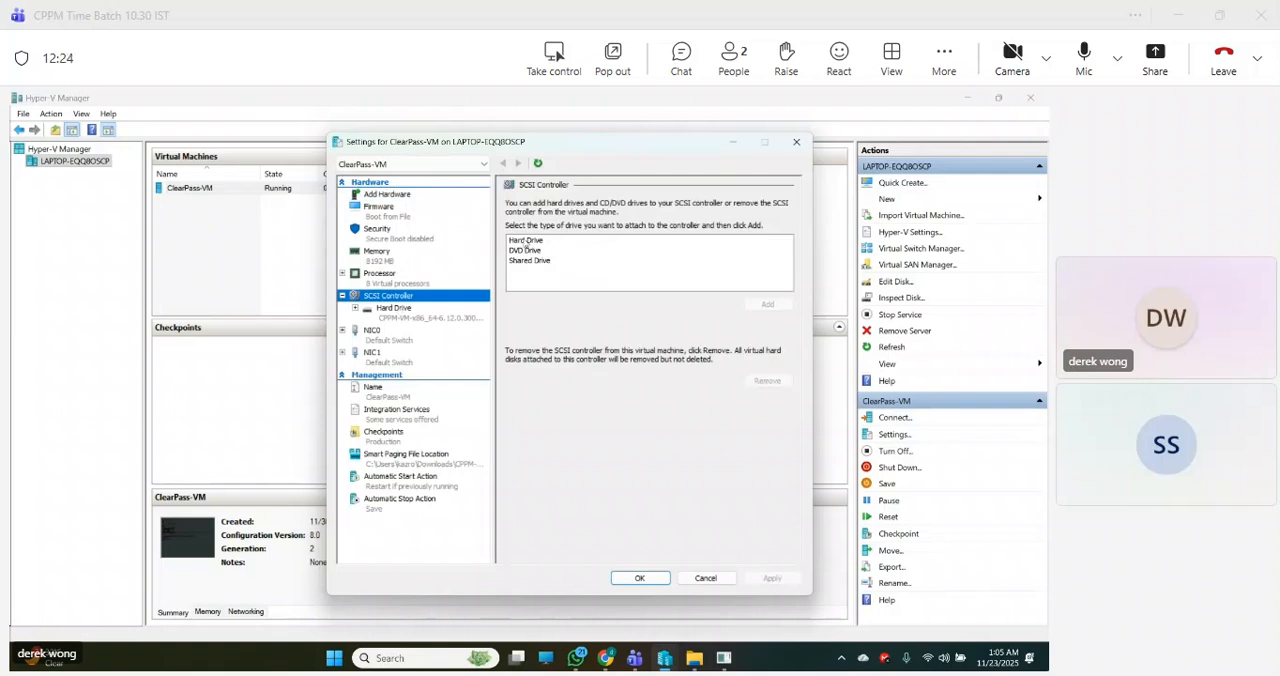
{"action": "left_click", "coordinate": [522, 242]}
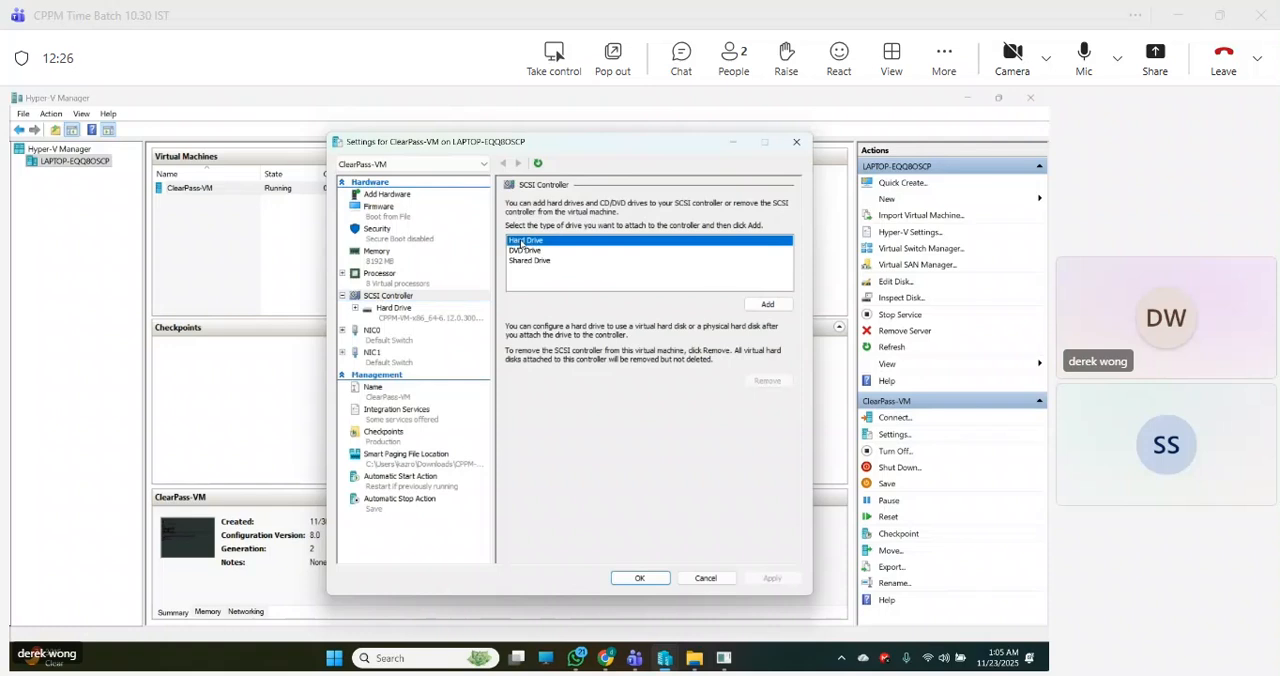
{"action": "left_click", "coordinate": [765, 305]}
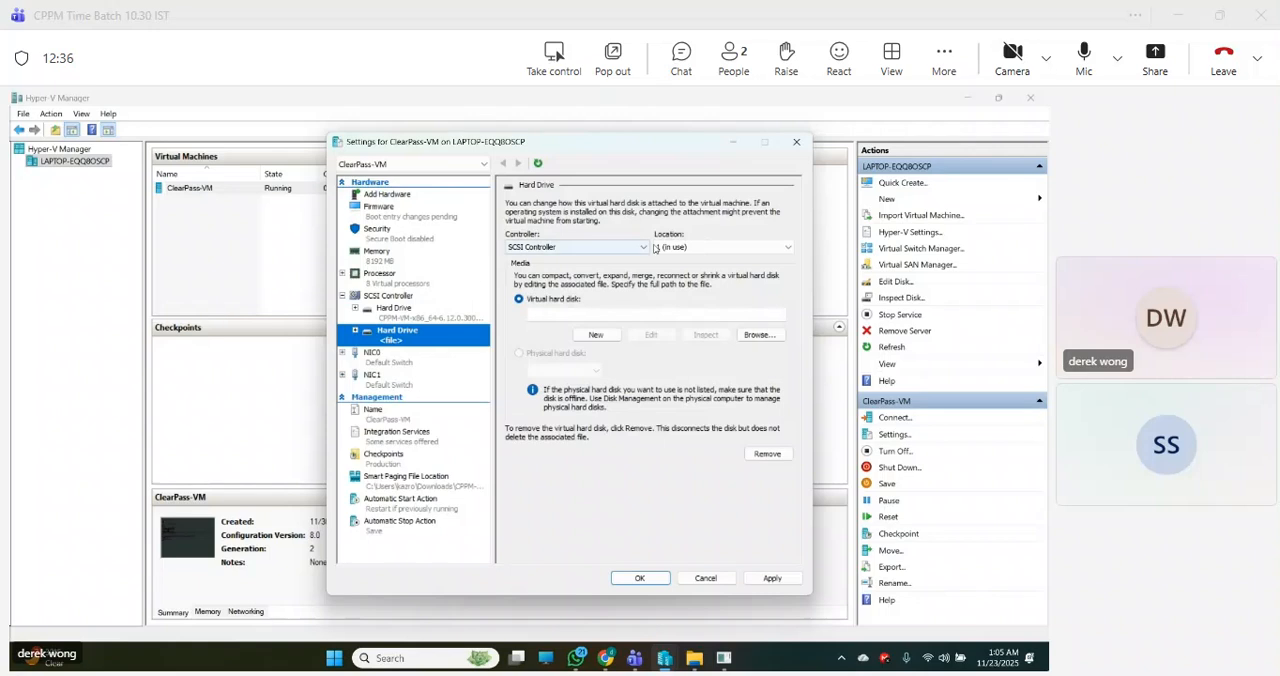
{"action": "left_click", "coordinate": [595, 334]}
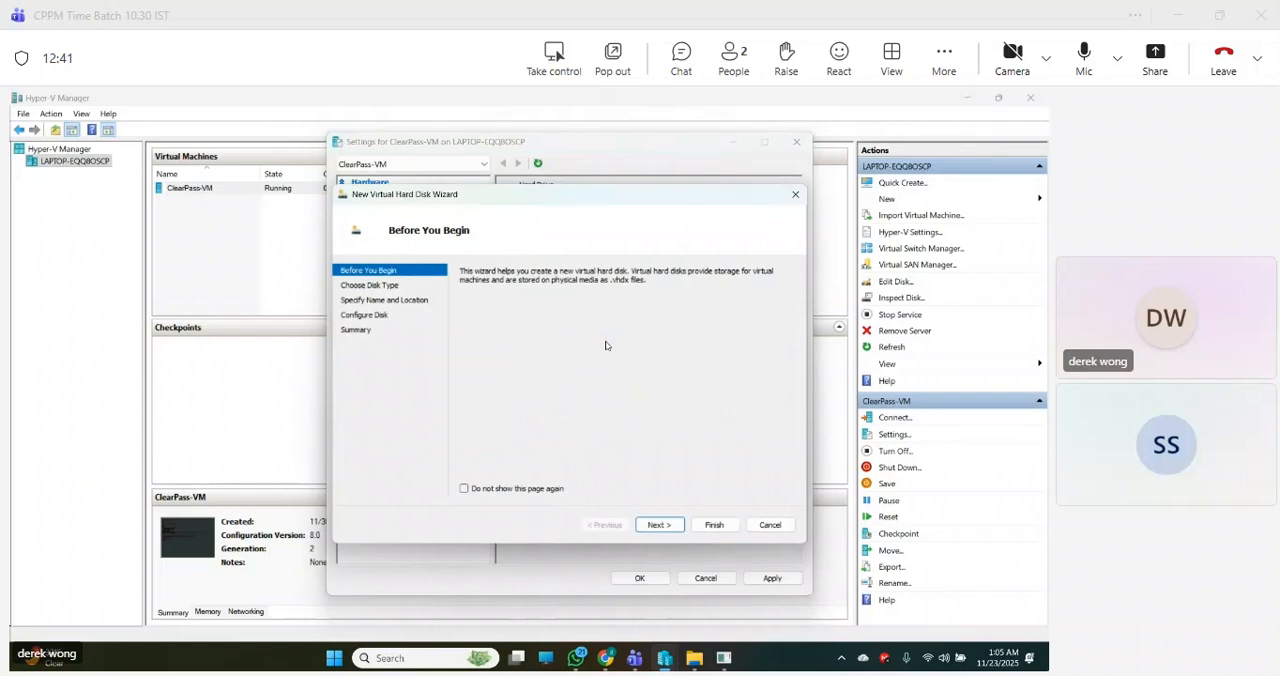
{"action": "left_click", "coordinate": [713, 525]}
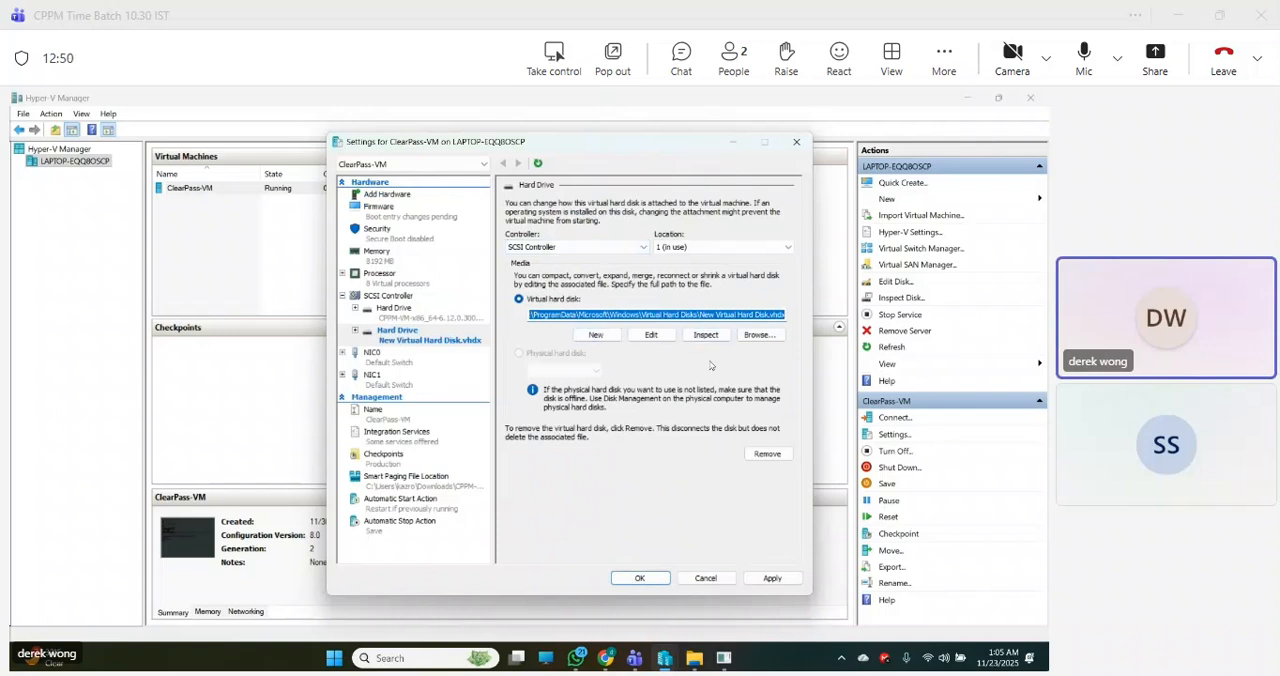
{"action": "left_click", "coordinate": [704, 584]}
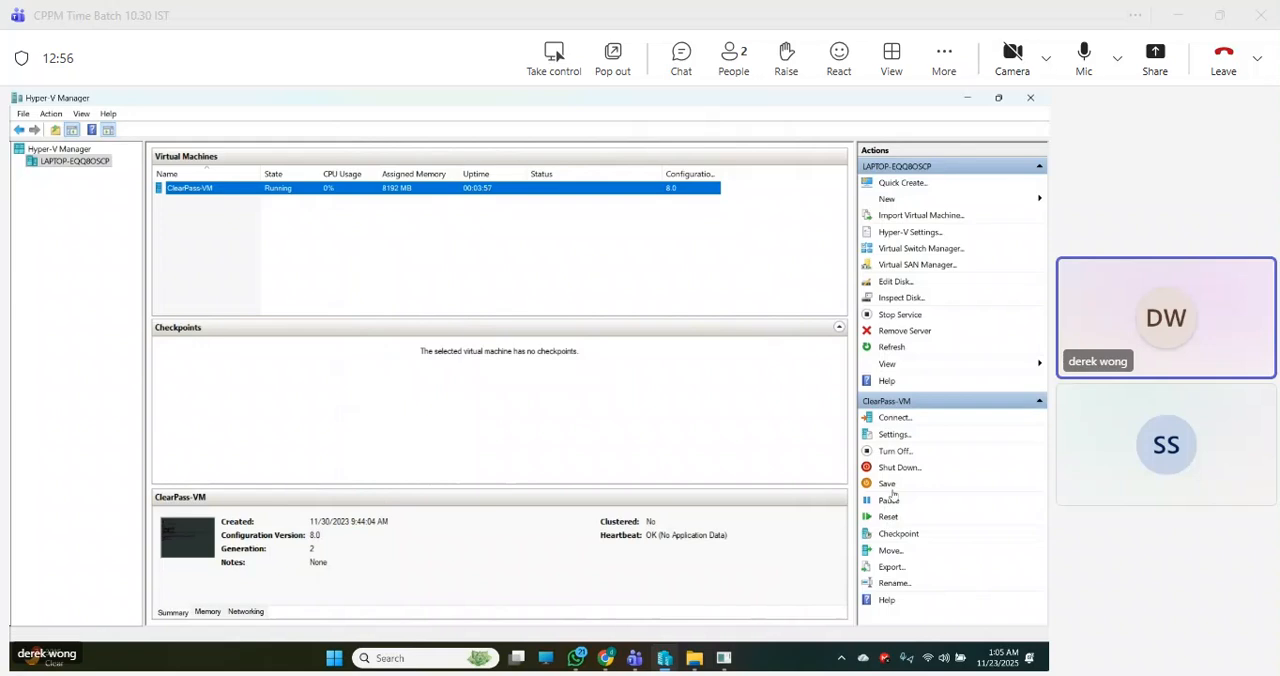
- Reopen the ClearPass-VM settings and attach another hard drive to its SCSI Controller
{"action": "left_click", "coordinate": [894, 434]}
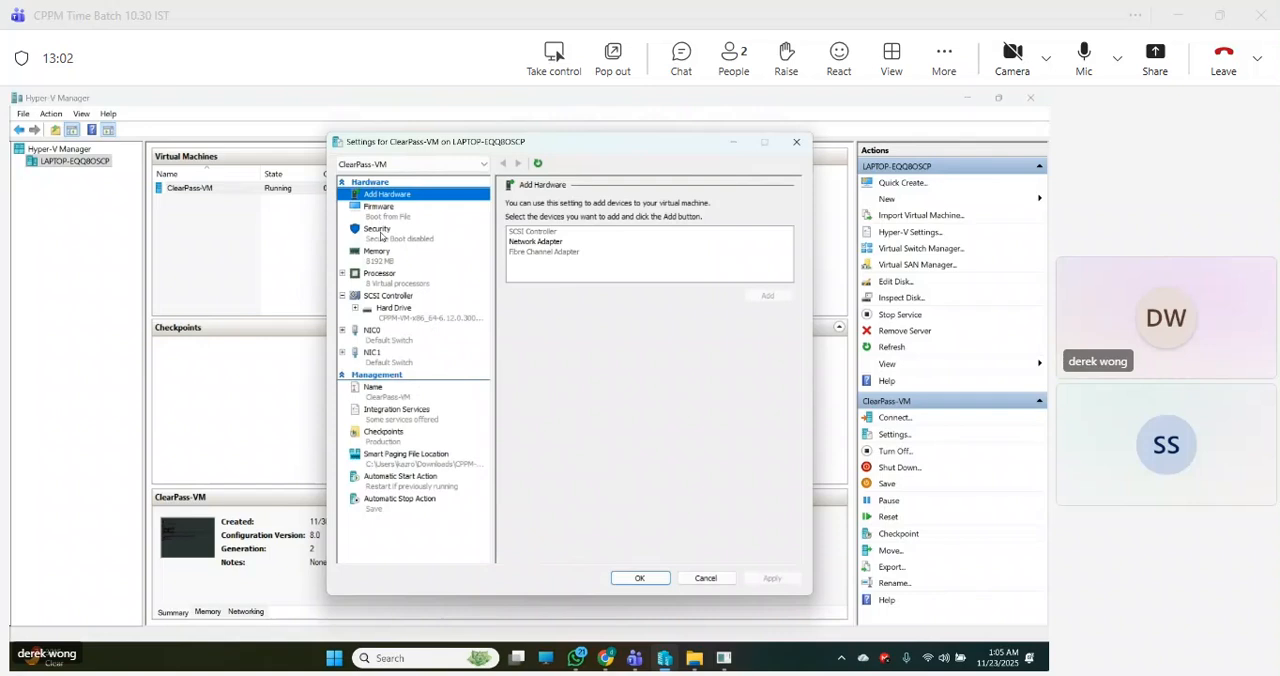
{"action": "left_click", "coordinate": [394, 298]}
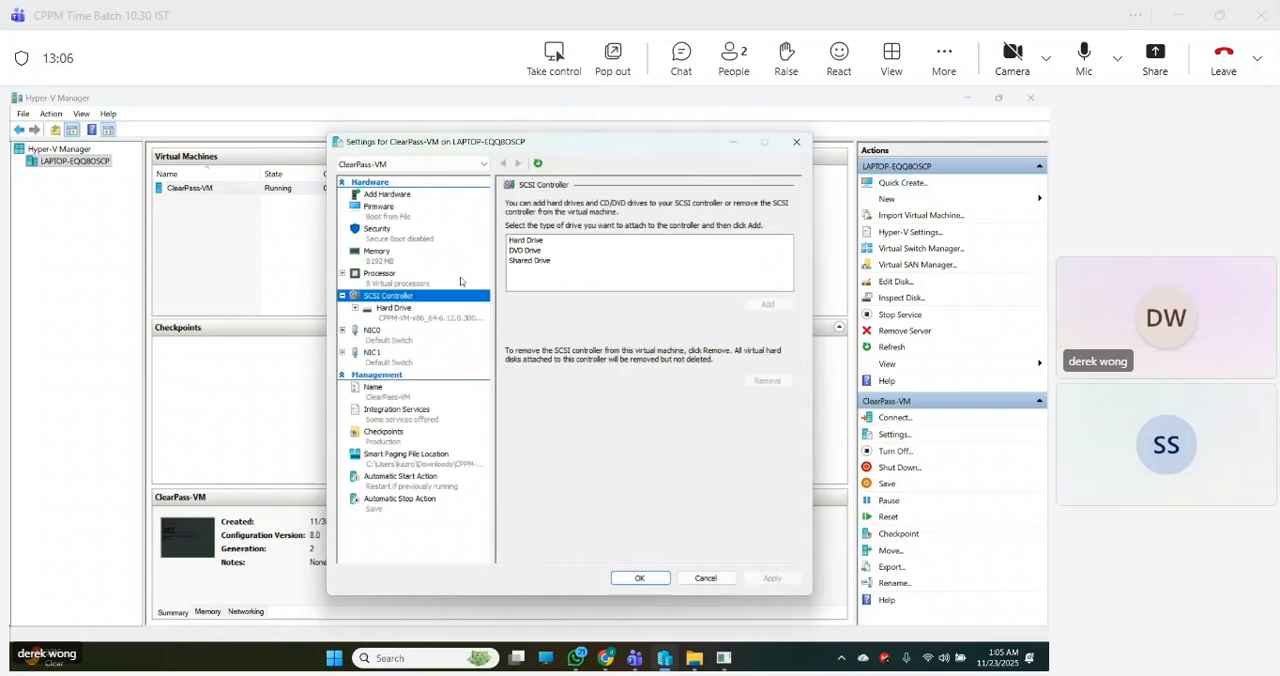
{"action": "left_click", "coordinate": [517, 241]}
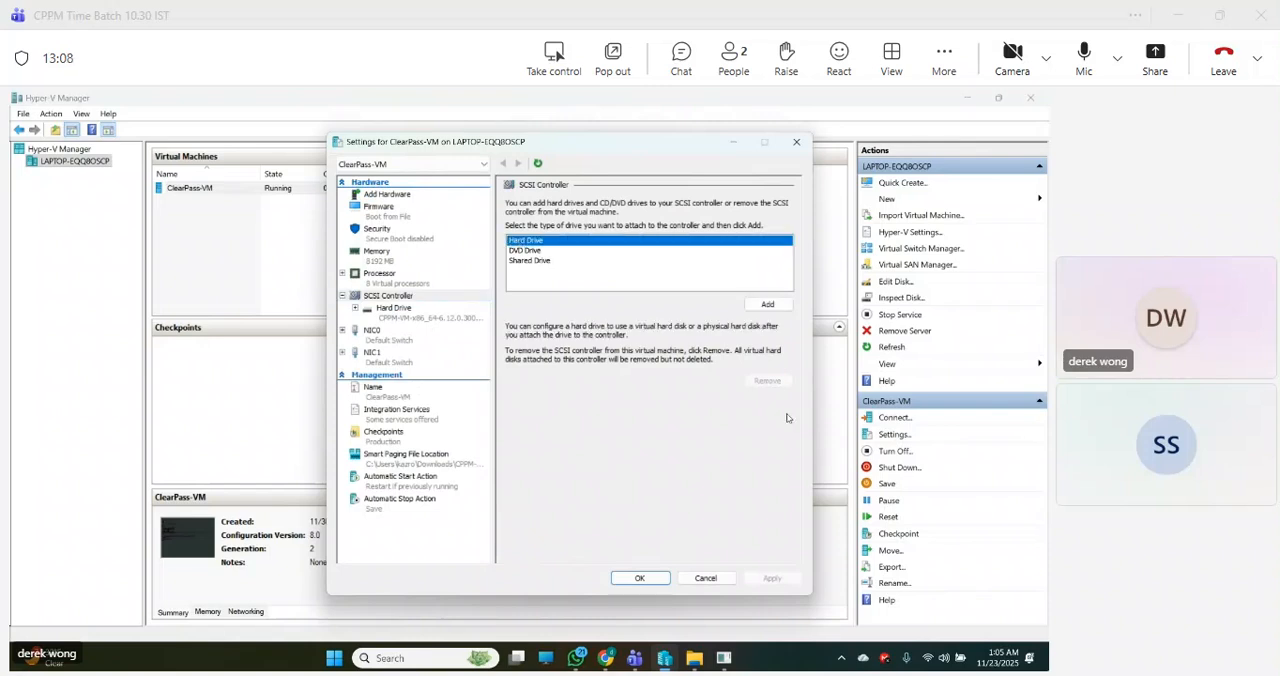
{"action": "left_click", "coordinate": [766, 306]}
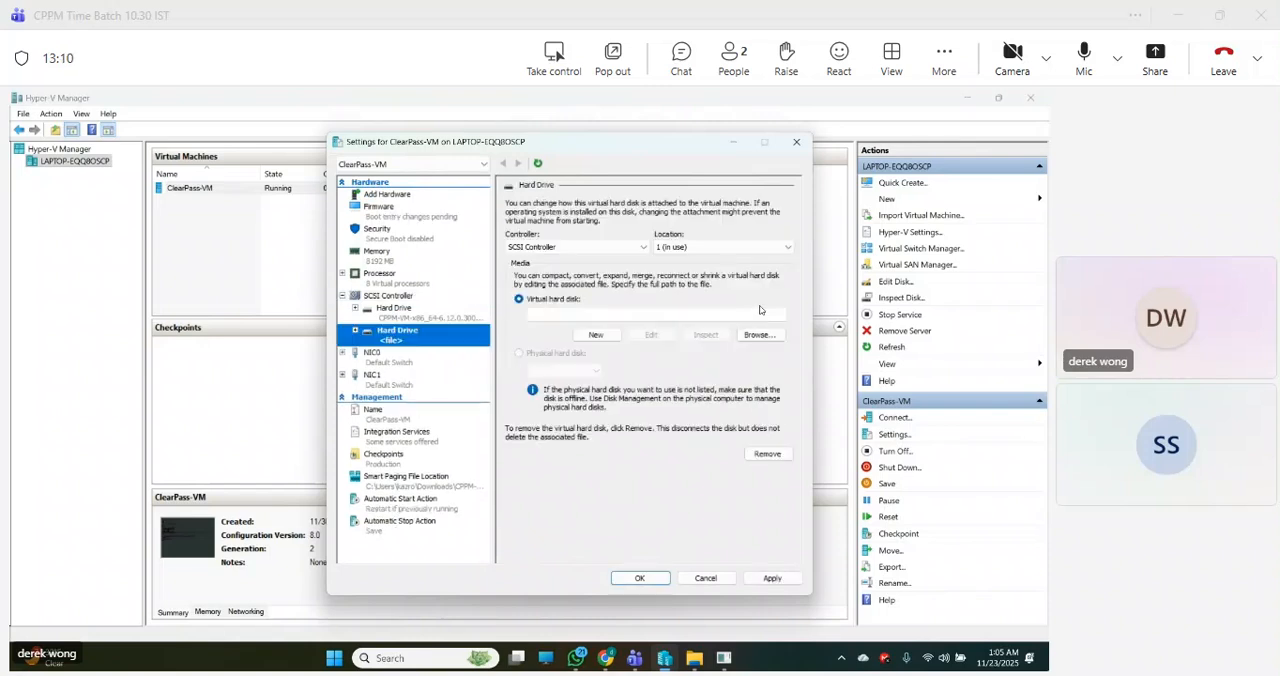
- Try to create a blank, dynamically expanding 200 GB virtual hard disk named New Virtual Hard Disk.vhdx for the added drive
{"action": "left_click", "coordinate": [595, 335]}
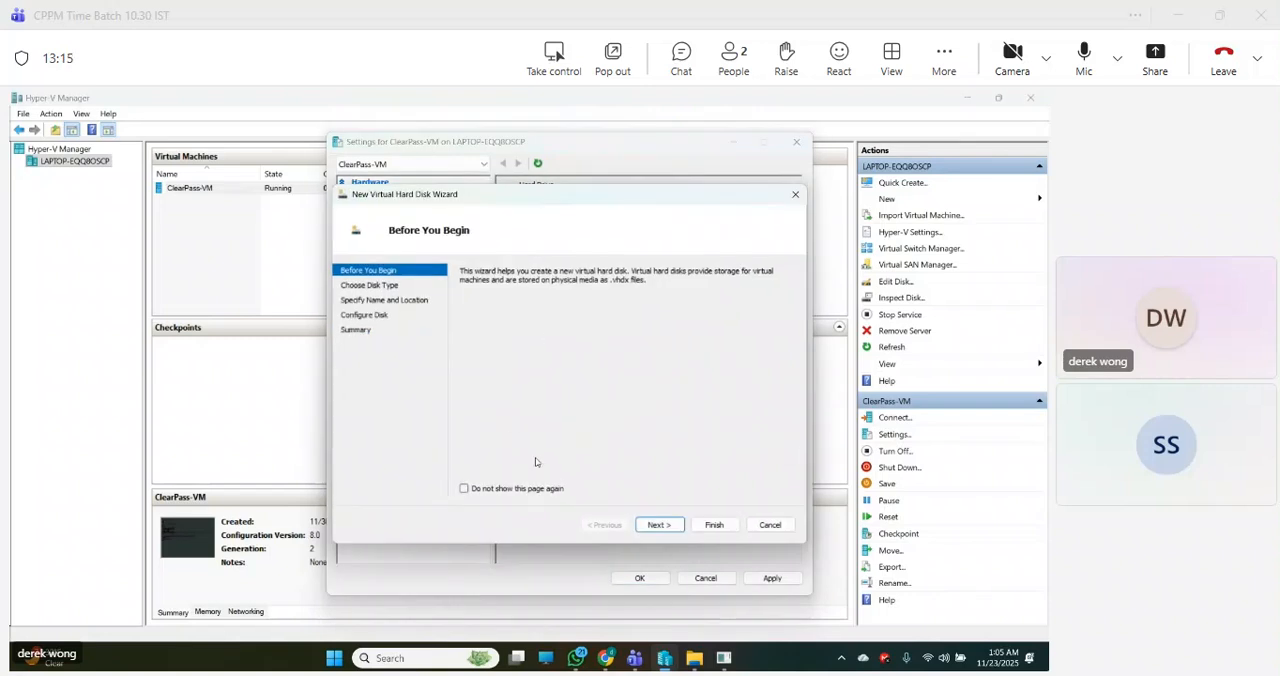
{"action": "left_click", "coordinate": [658, 526]}
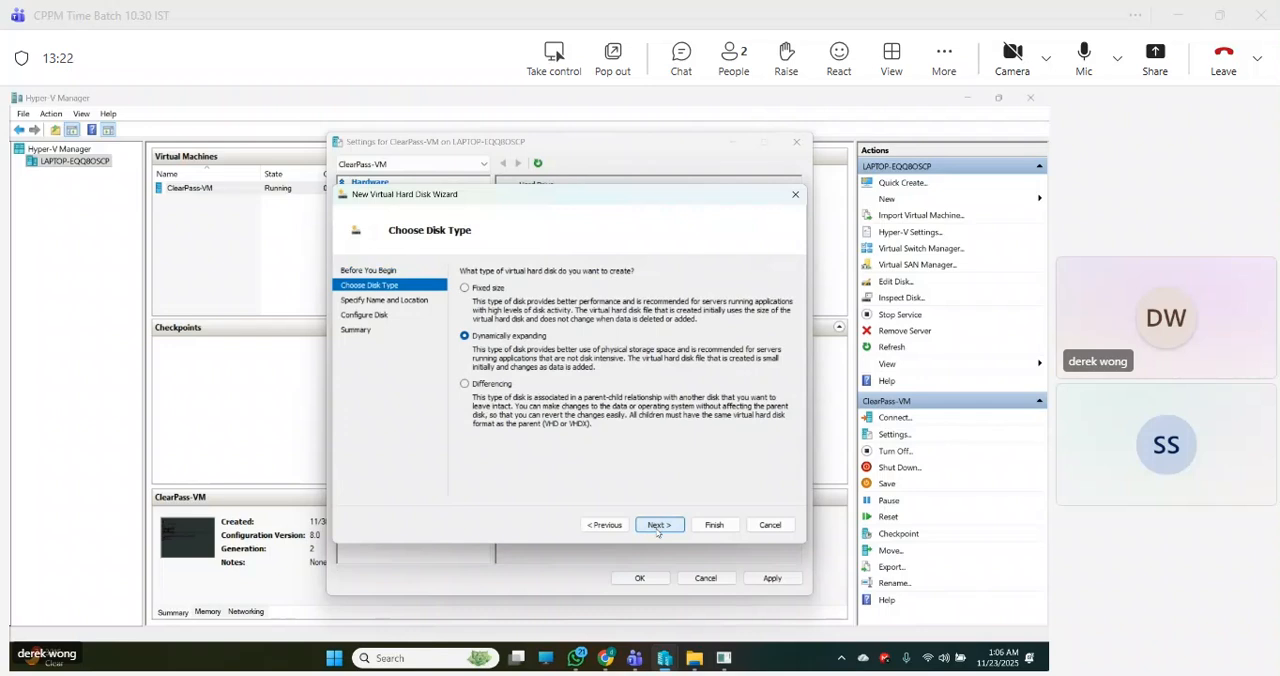
{"action": "left_click", "coordinate": [657, 525]}
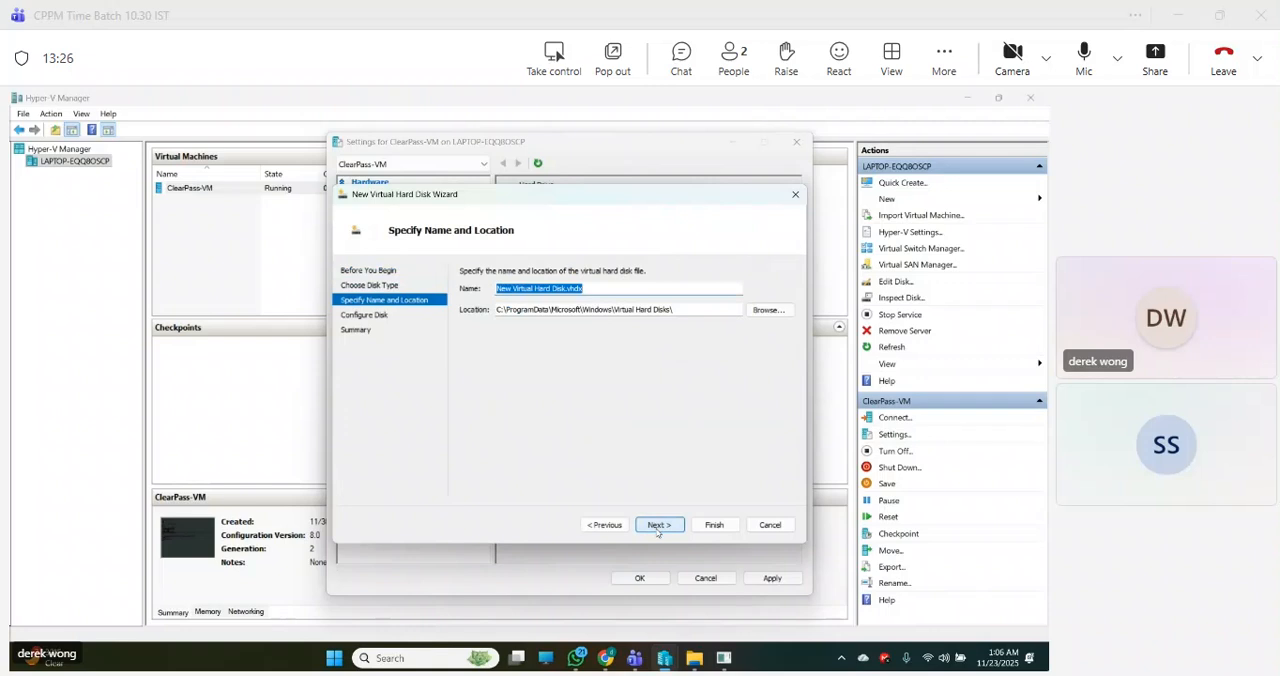
{"action": "left_click", "coordinate": [657, 525]}
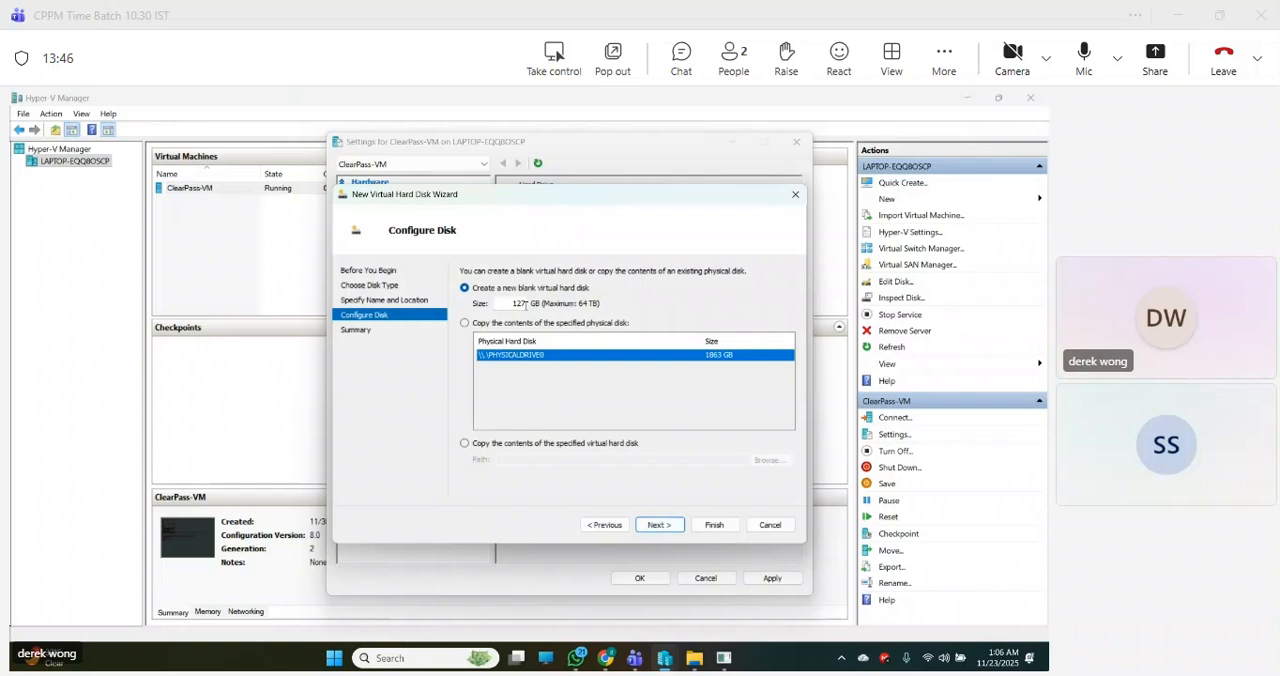
{"action": "left_click", "coordinate": [525, 306]}
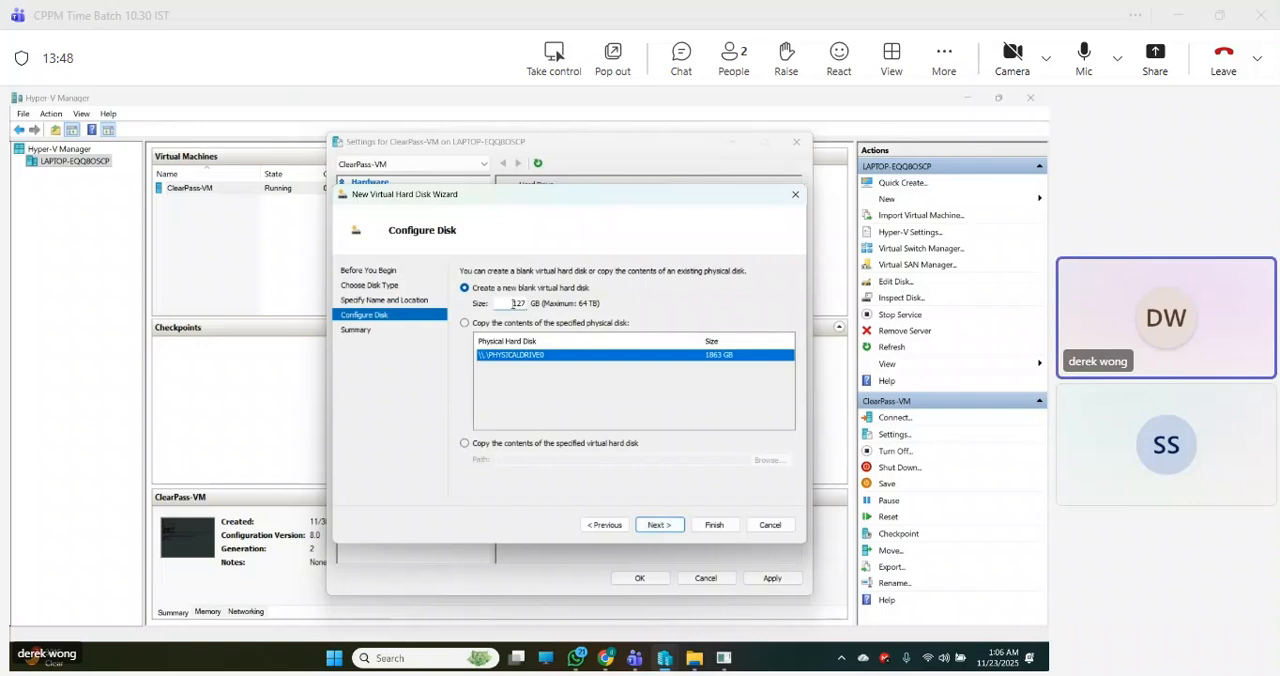
{"action": "left_click_drag", "start_coordinate": [511, 304], "coordinate": [553, 304]}
{"action": "type", "text": "200"}
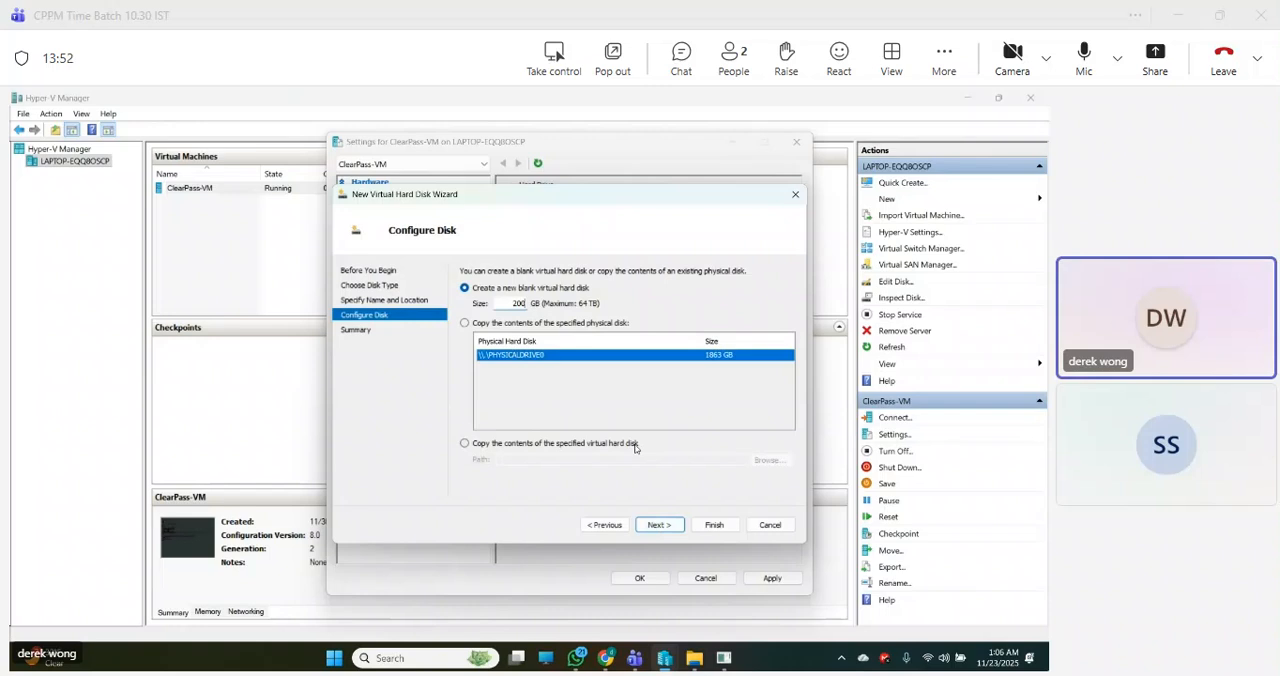
{"action": "left_click", "coordinate": [662, 528]}
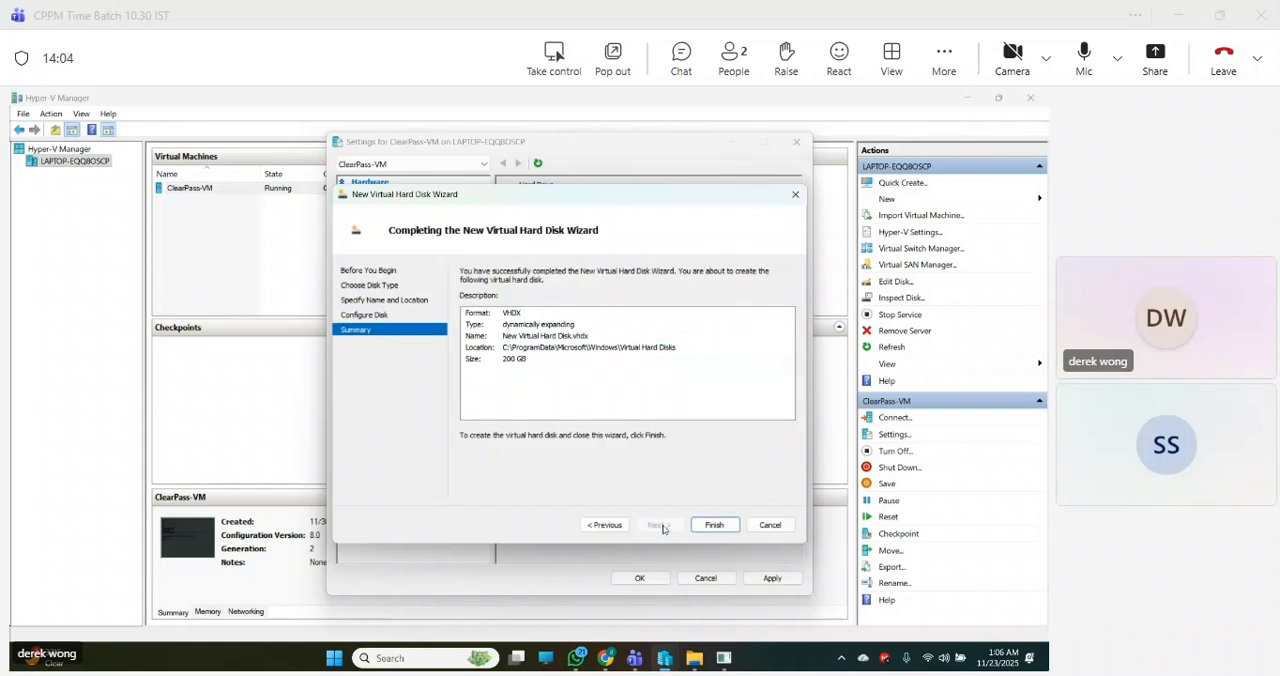
{"action": "left_click", "coordinate": [714, 530]}
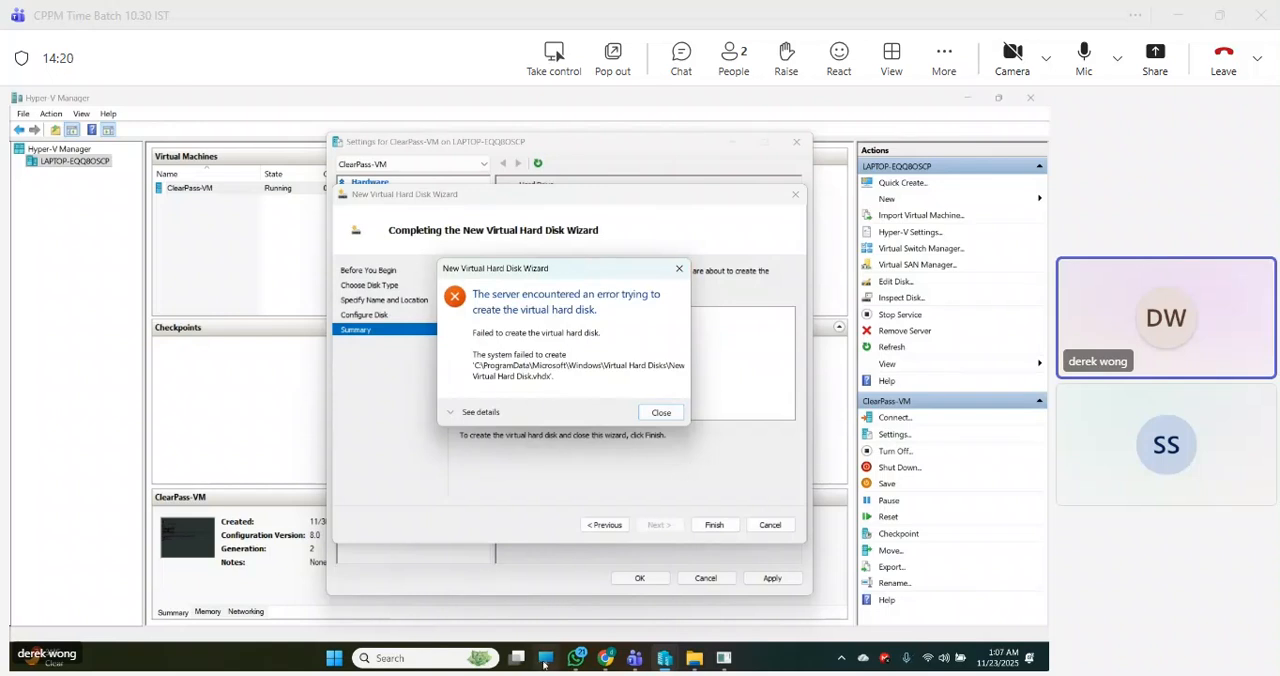
{"action": "left_click", "coordinate": [661, 413]}
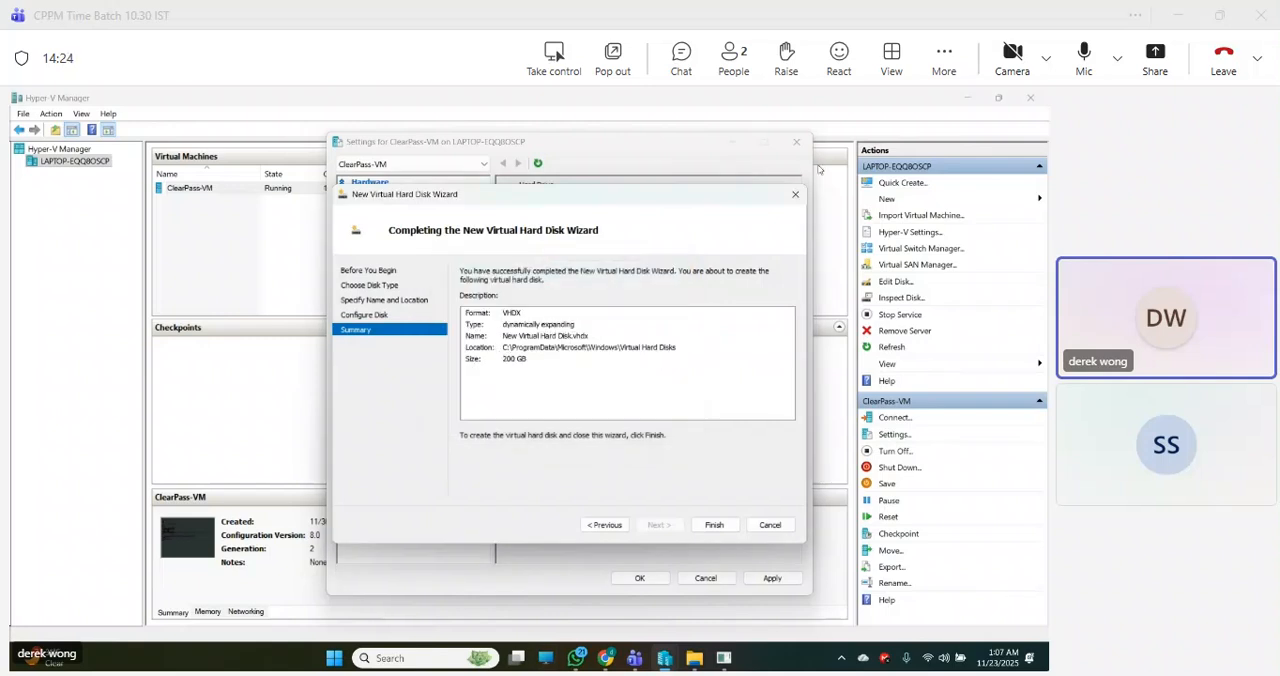
- Switch to File Explorer and check the free space of the Windows (C:) drive in its properties, then return to Hyper-V Manager
{"action": "left_click", "coordinate": [547, 667]}
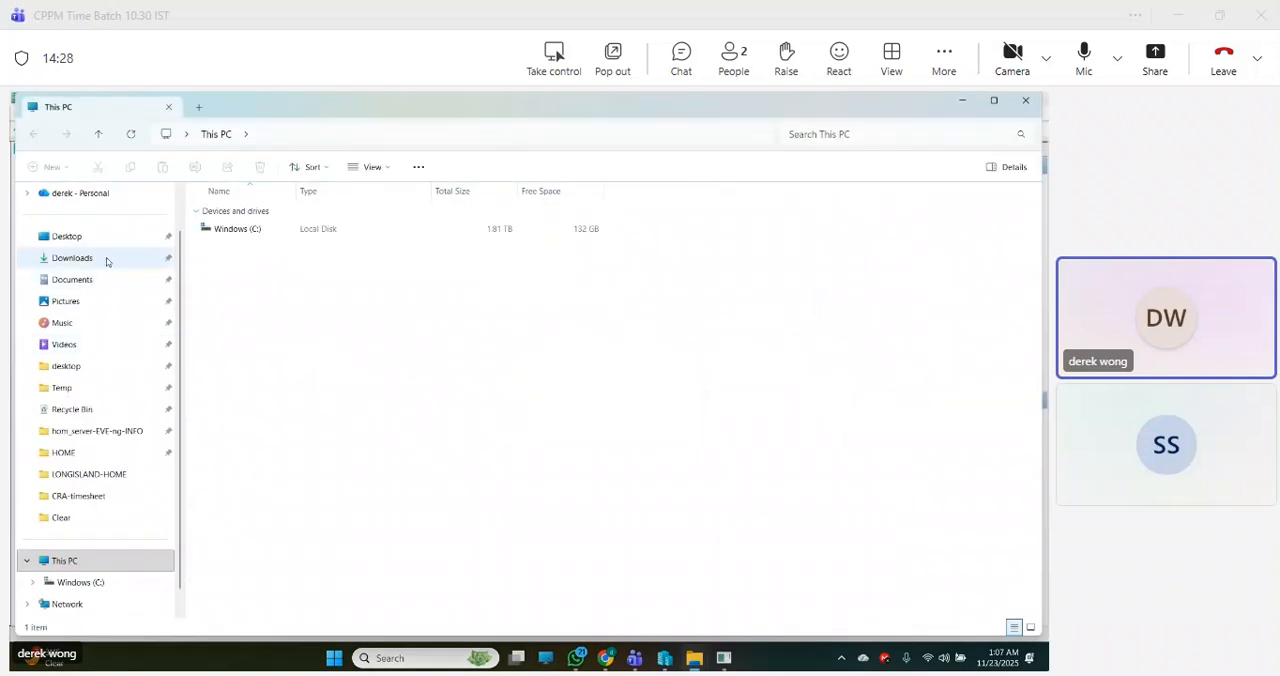
{"action": "right_click", "coordinate": [251, 238]}
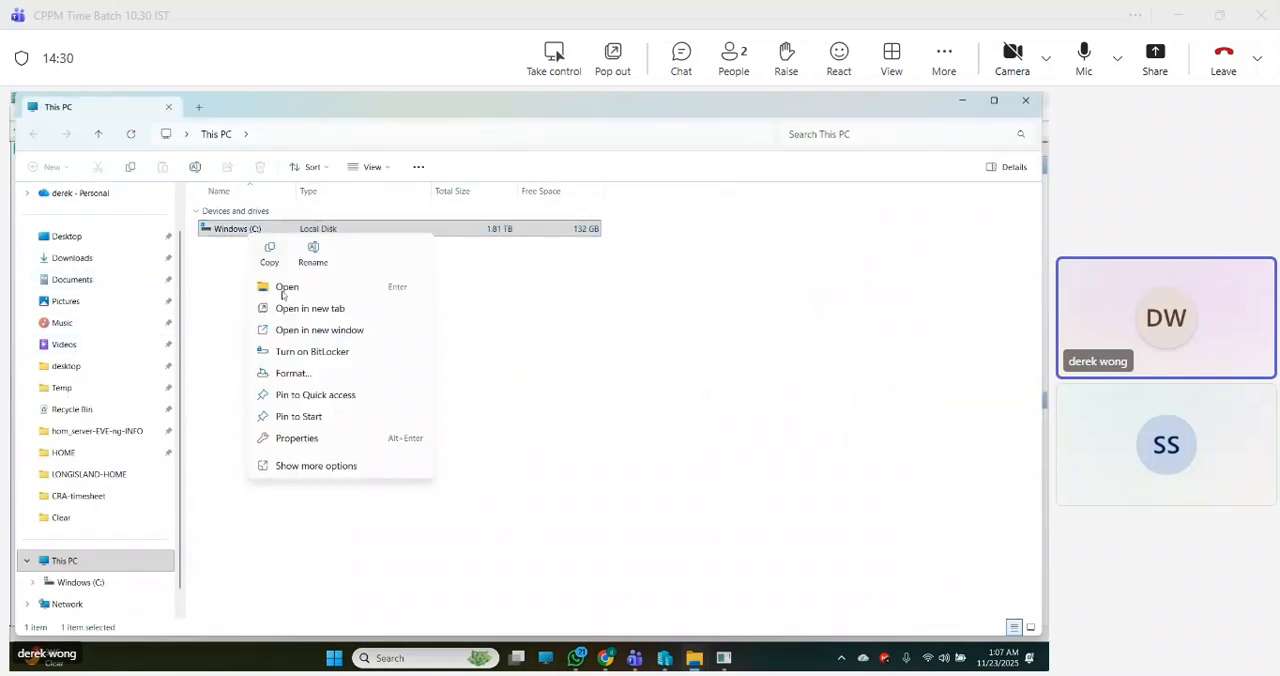
{"action": "left_click", "coordinate": [297, 438]}
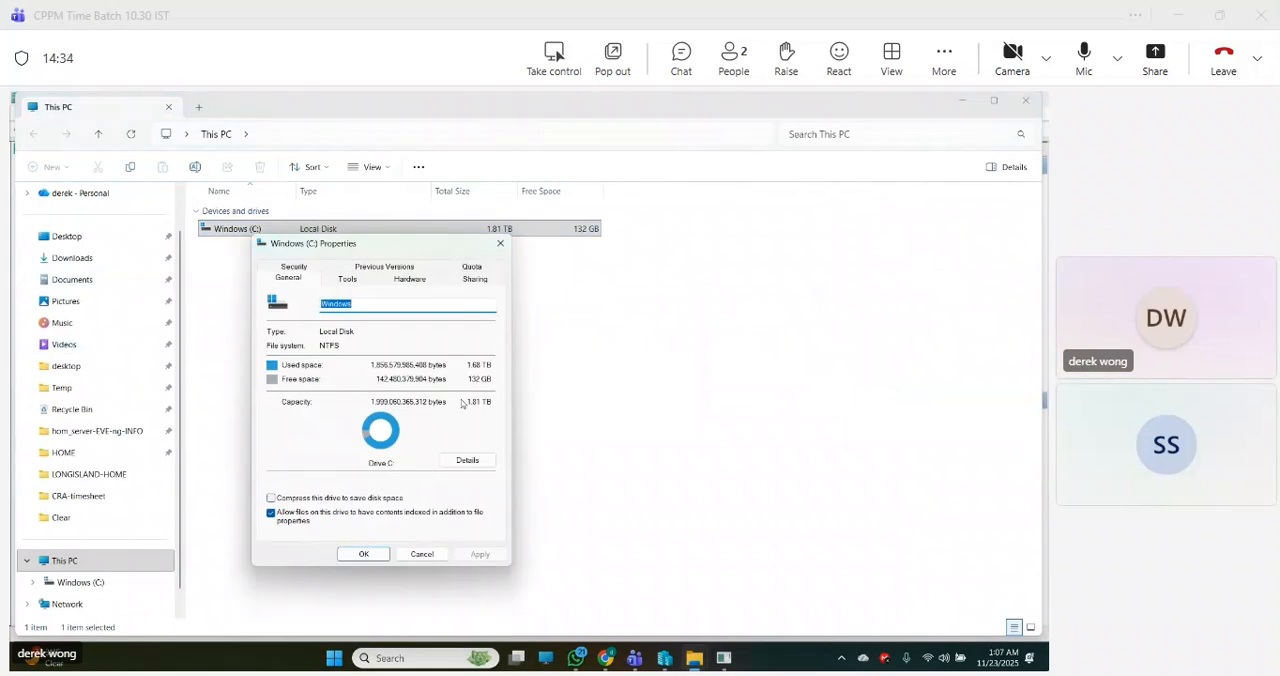
{"action": "left_click", "coordinate": [500, 244]}
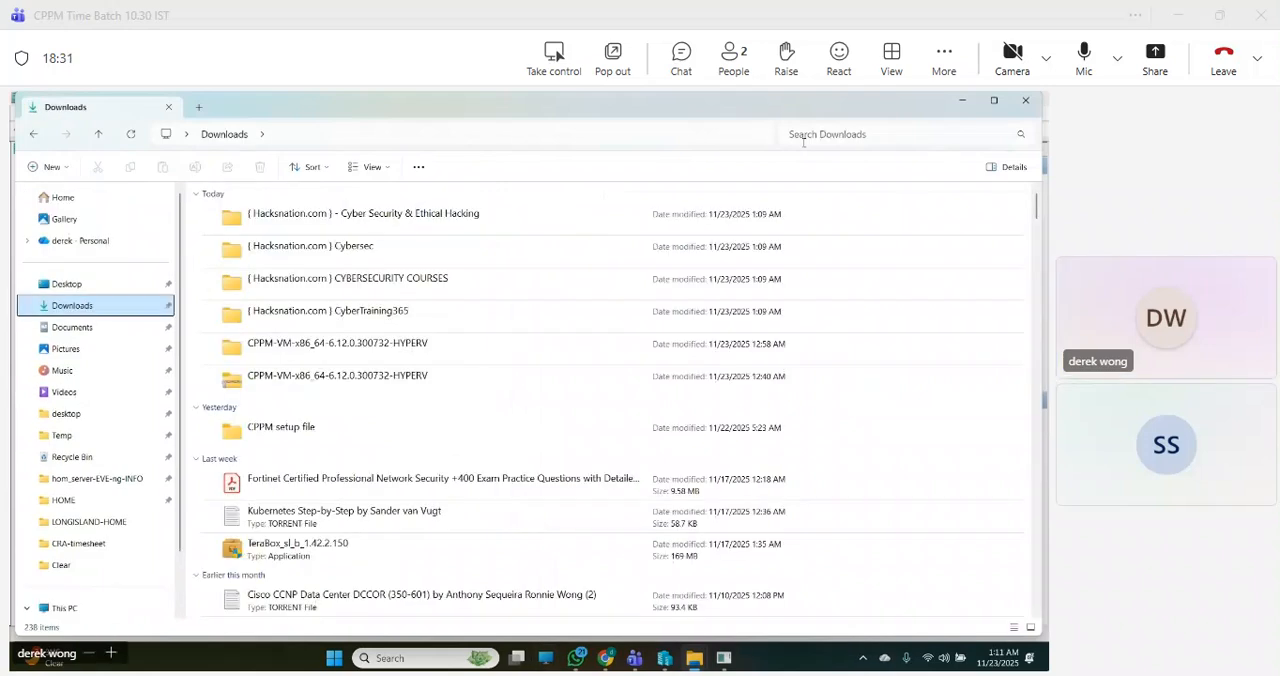
{"action": "left_click", "coordinate": [966, 104]}
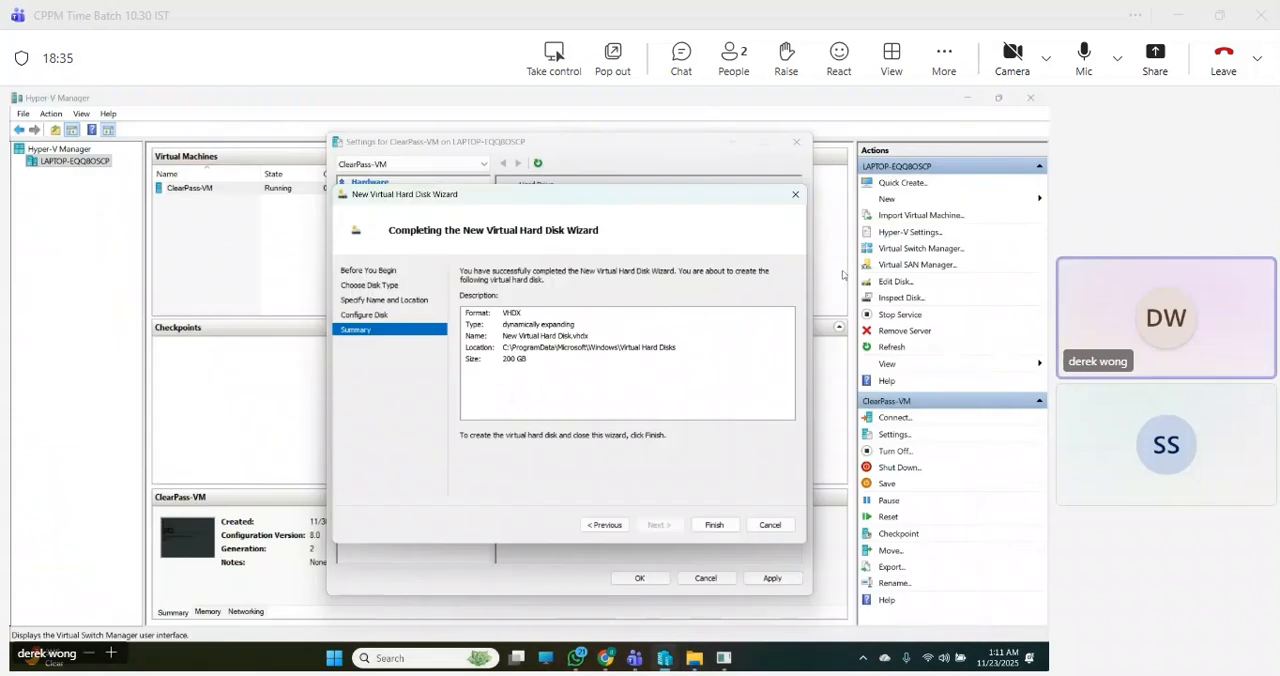
- Retry creating the dynamically expanding 200 GB virtual hard disk, then cancel the New Virtual Hard Disk Wizard
{"action": "left_click", "coordinate": [723, 532]}
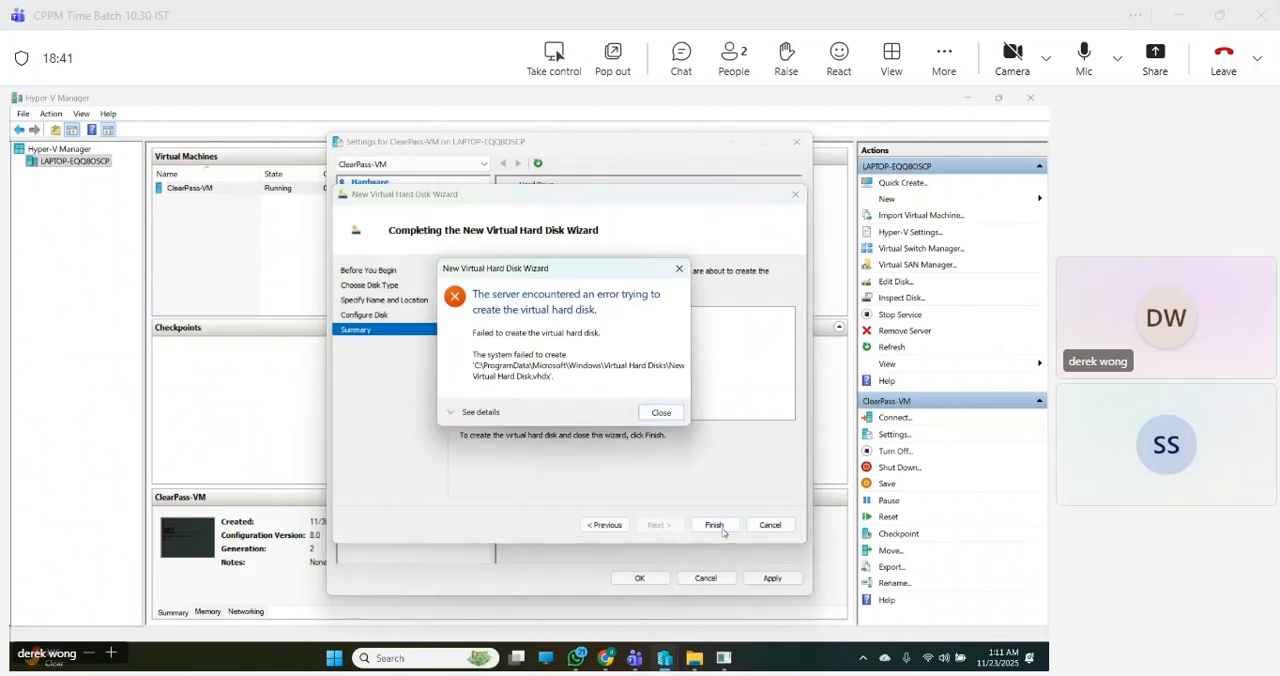
{"action": "left_click", "coordinate": [661, 416]}
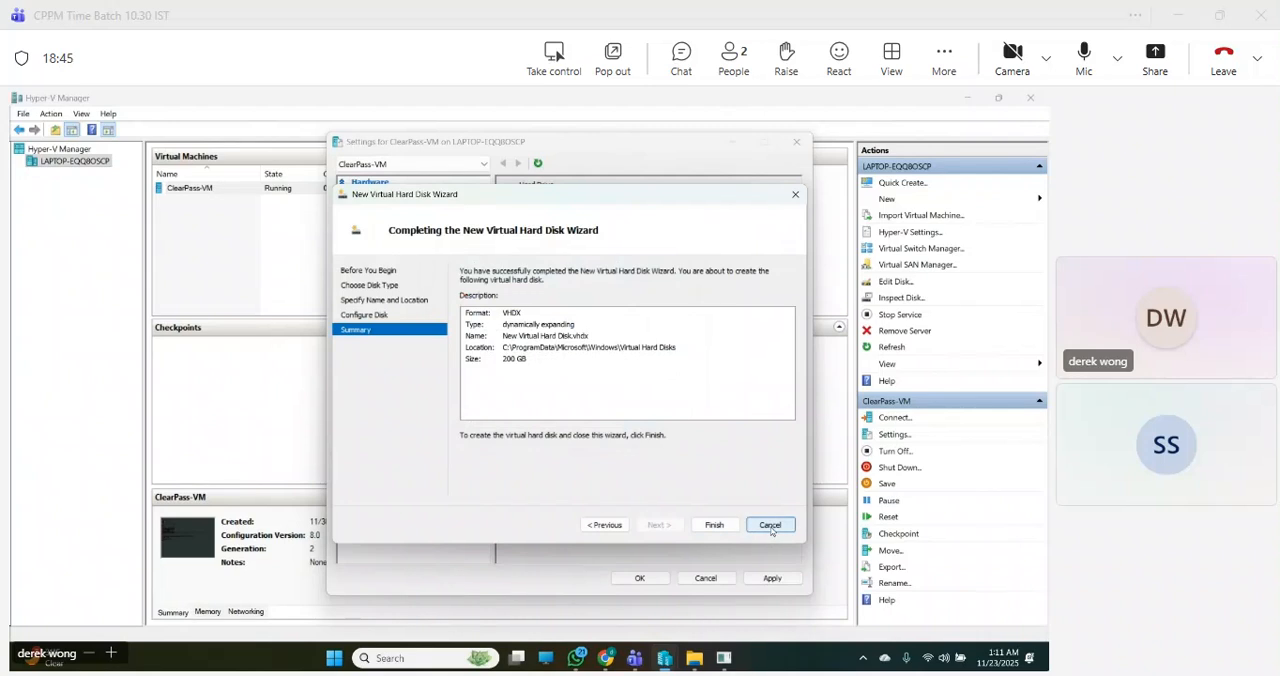
{"action": "left_click", "coordinate": [770, 527]}
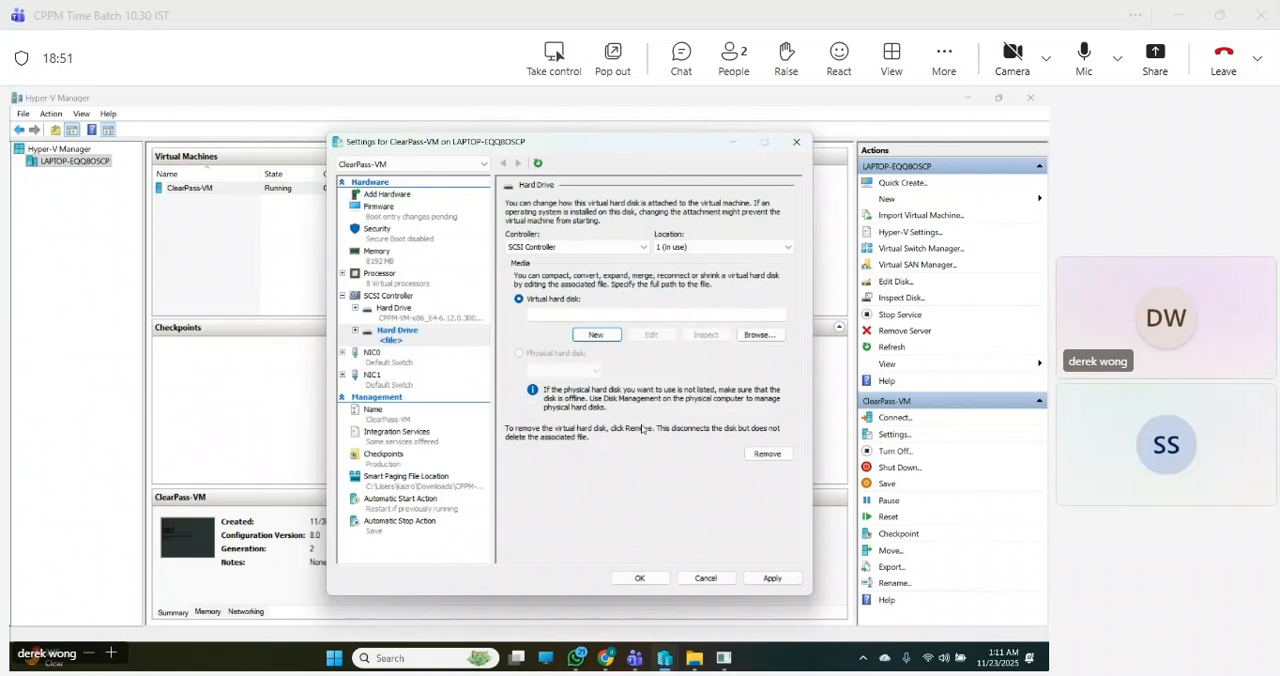
- Try to create a blank, fixed-size 200 GB virtual hard disk for the added drive, then discard the ClearPass-VM settings changes
{"action": "left_click", "coordinate": [598, 338]}
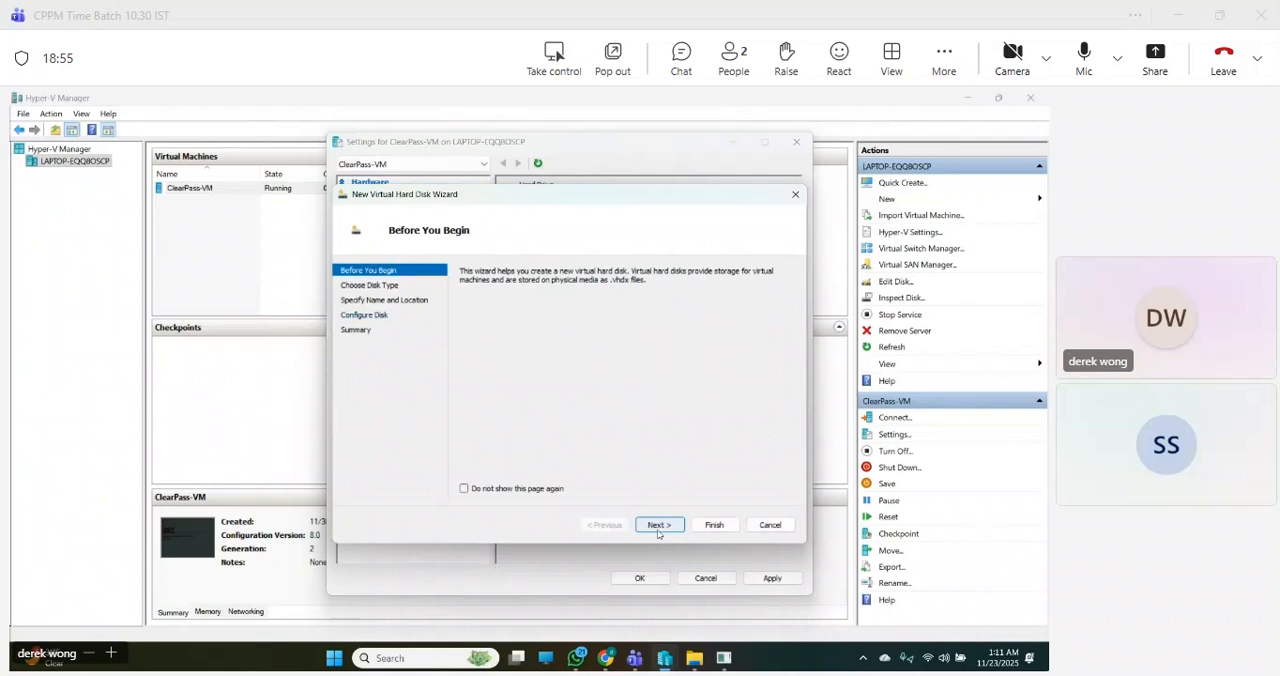
{"action": "left_click", "coordinate": [658, 526]}
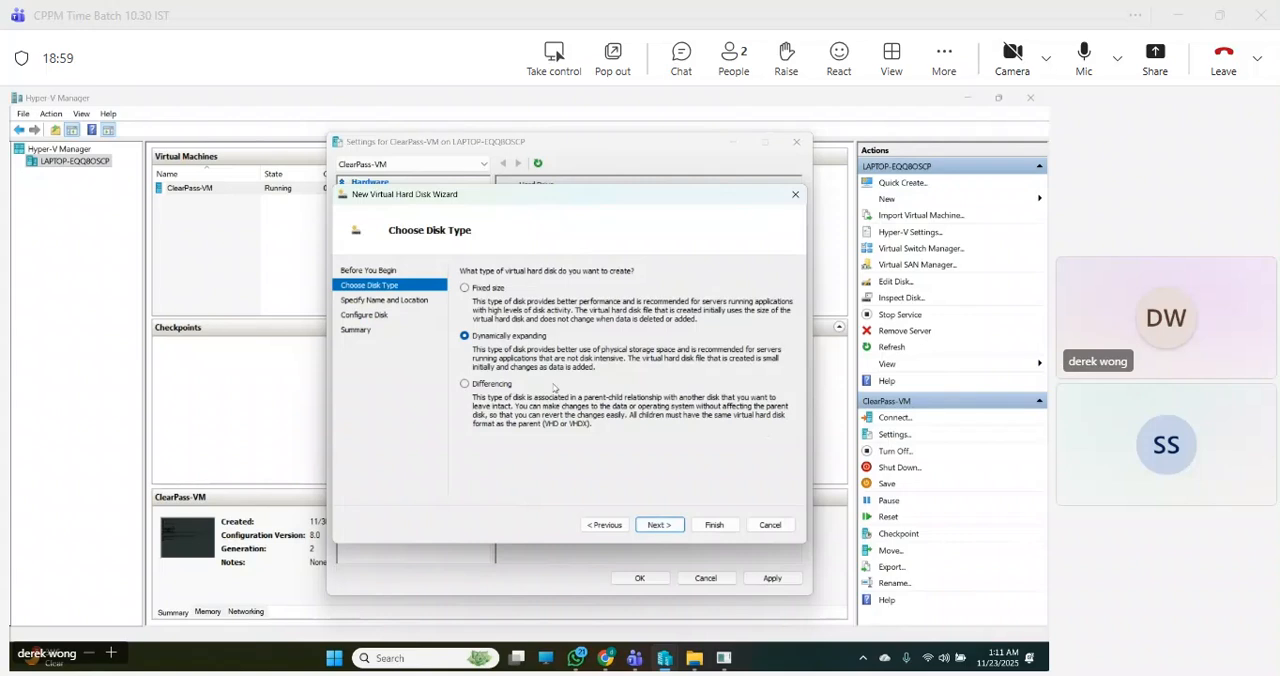
{"action": "left_click", "coordinate": [486, 289]}
{"action": "left_click", "coordinate": [669, 530]}
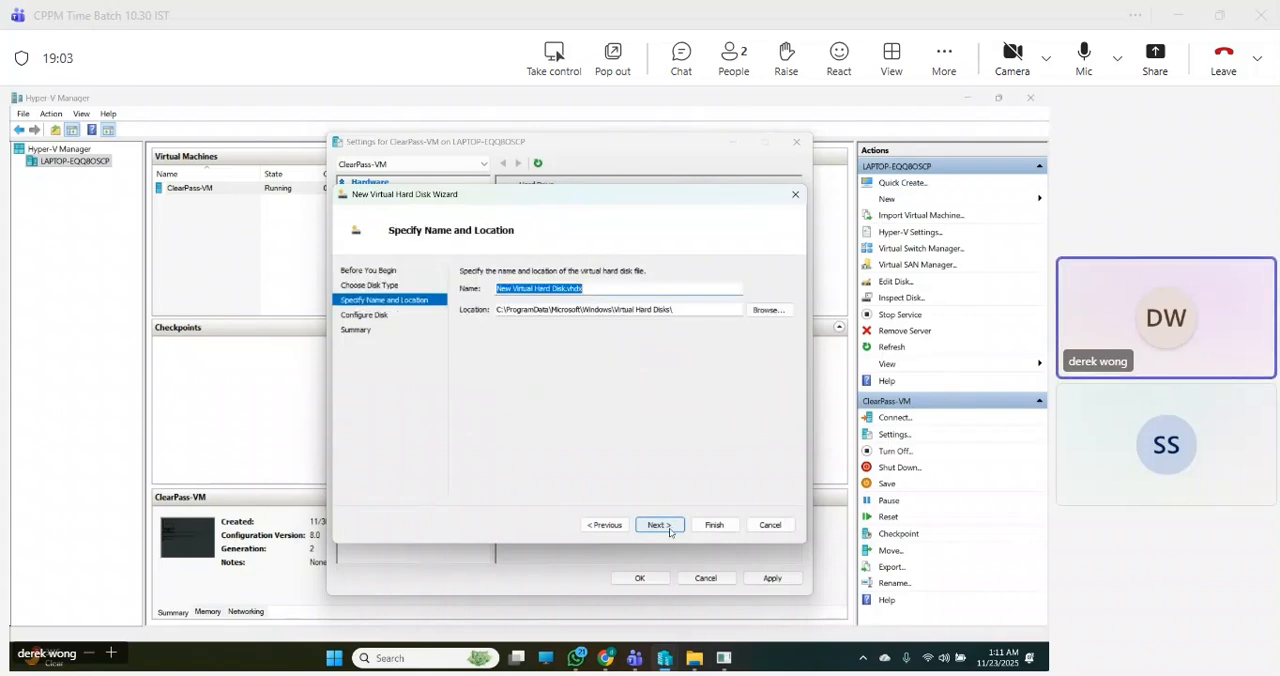
{"action": "left_click", "coordinate": [658, 525]}
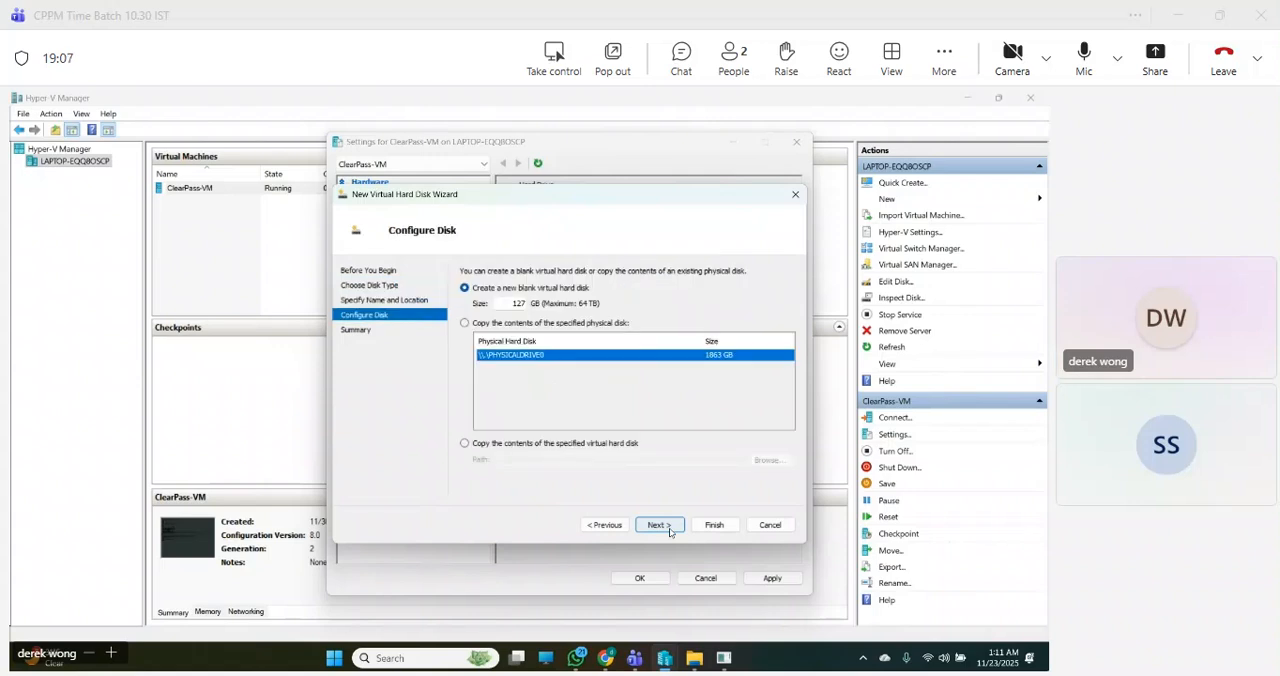
{"action": "left_click", "coordinate": [517, 303]}
{"action": "type", "text": "200"}
{"action": "left_click", "coordinate": [657, 525]}
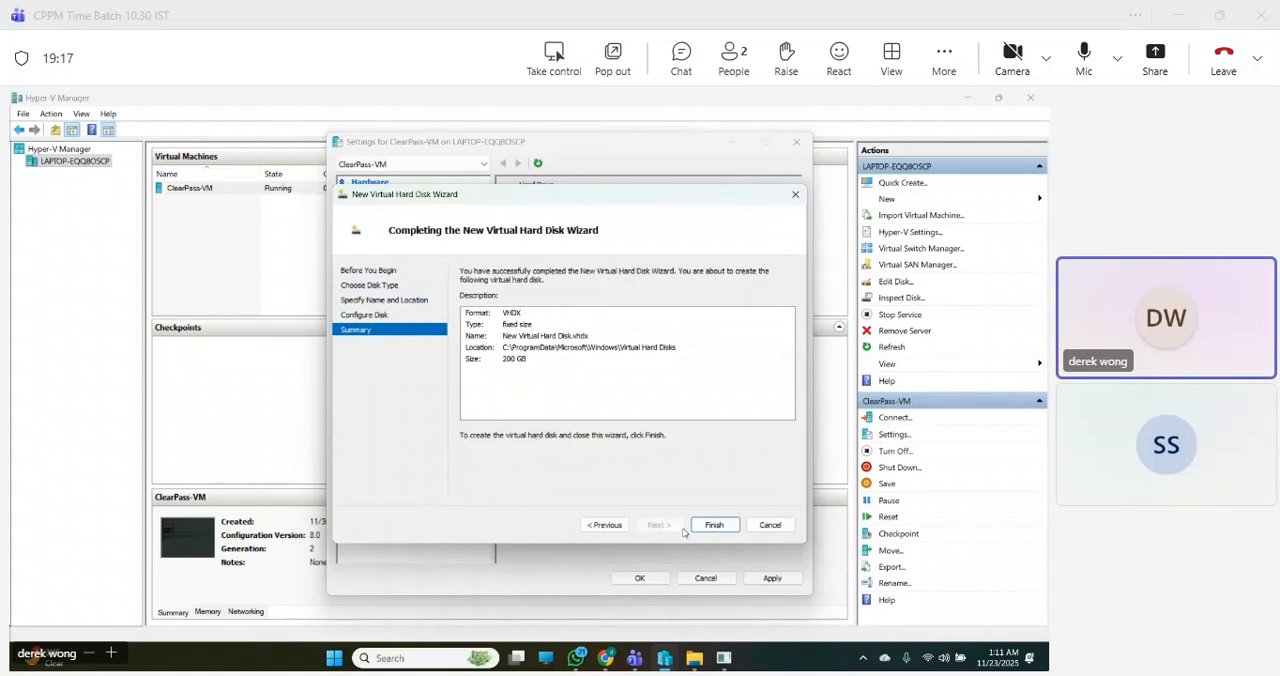
{"action": "left_click", "coordinate": [714, 526]}
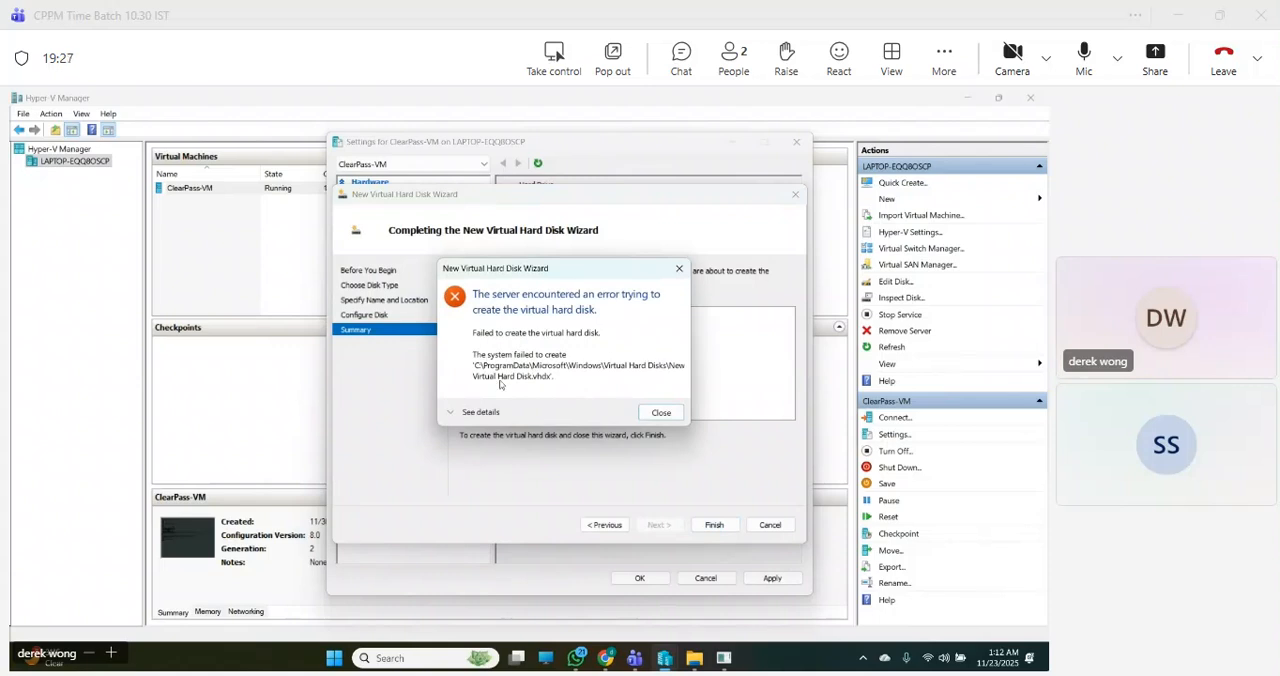
{"action": "left_click", "coordinate": [659, 416]}
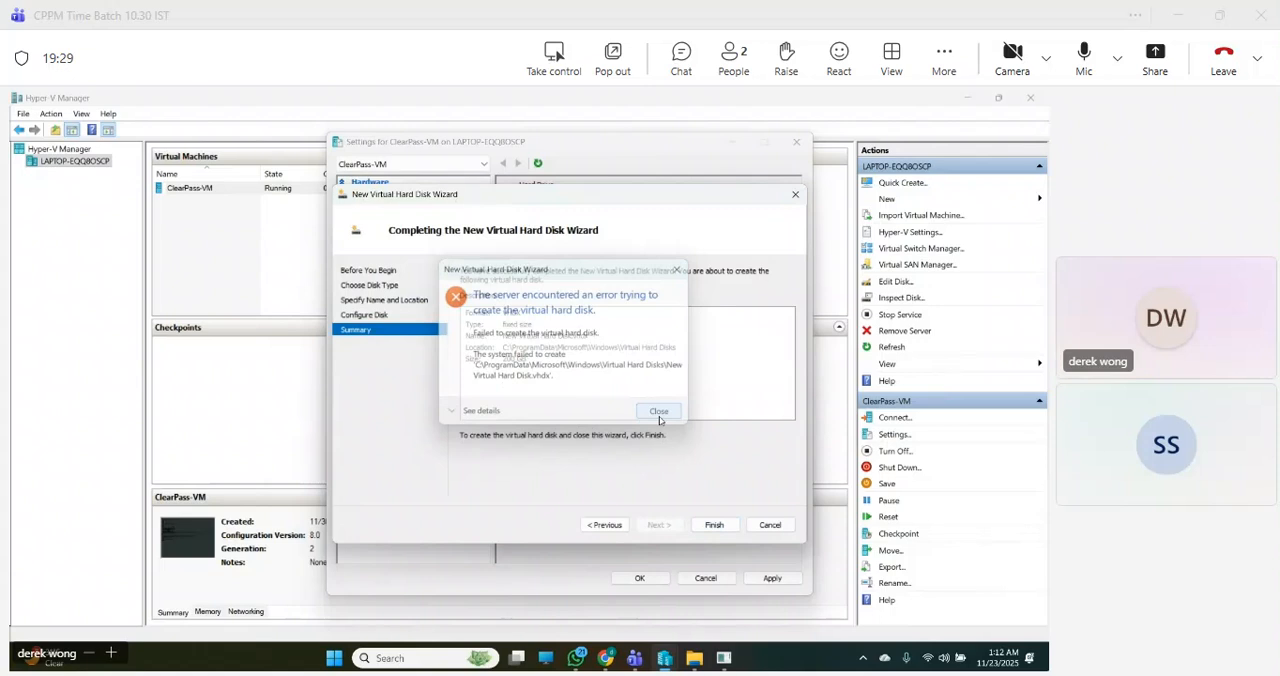
{"action": "left_click", "coordinate": [767, 528]}
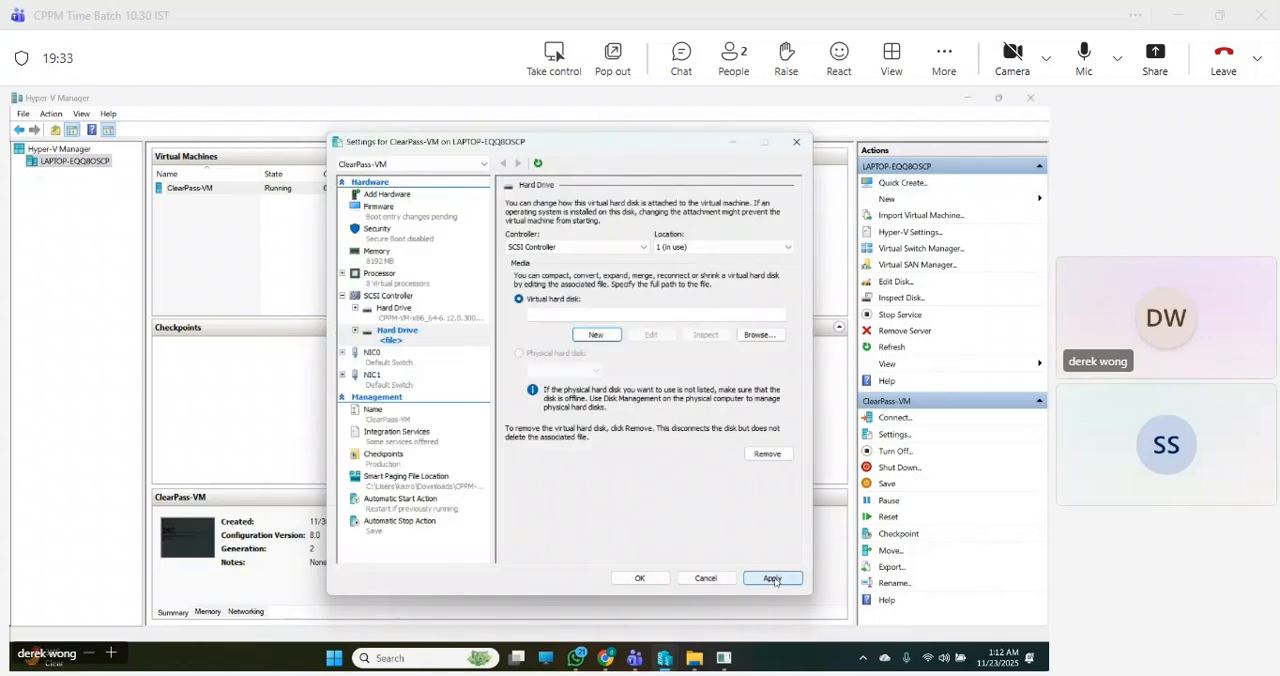
{"action": "left_click", "coordinate": [702, 579]}
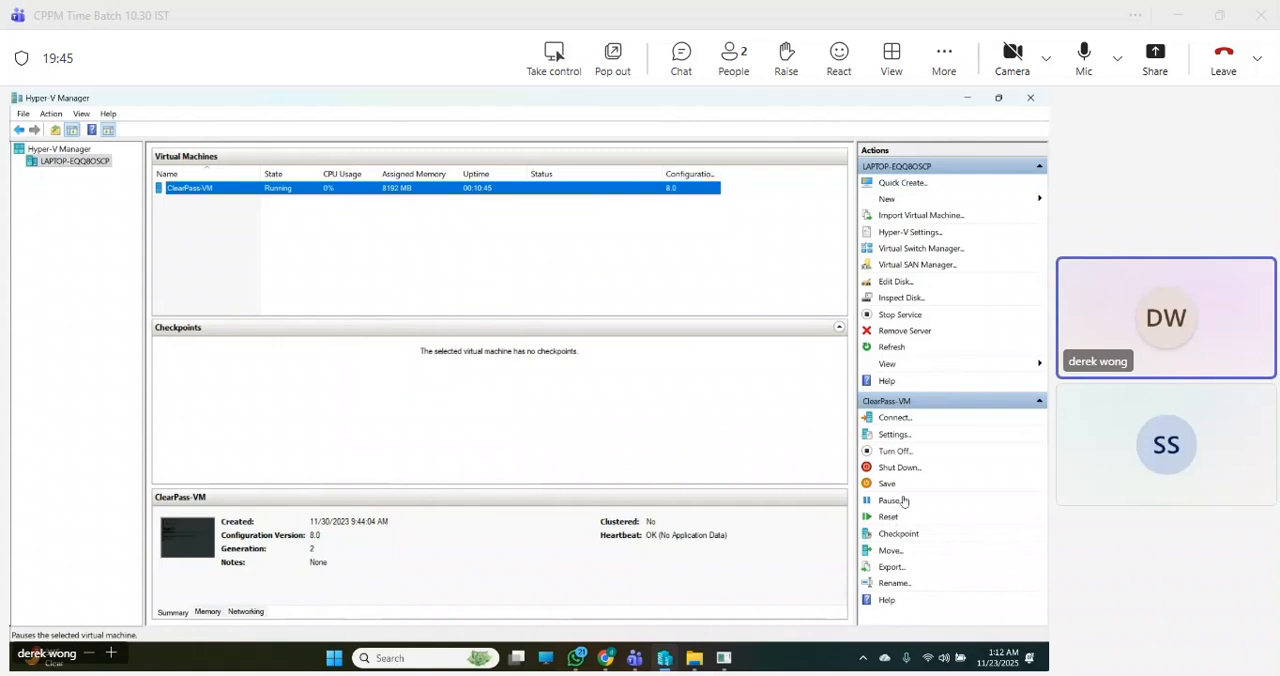
- Add a second hard drive to the SCSI controller in the ClearPass-VM settings
{"action": "left_click", "coordinate": [895, 434]}
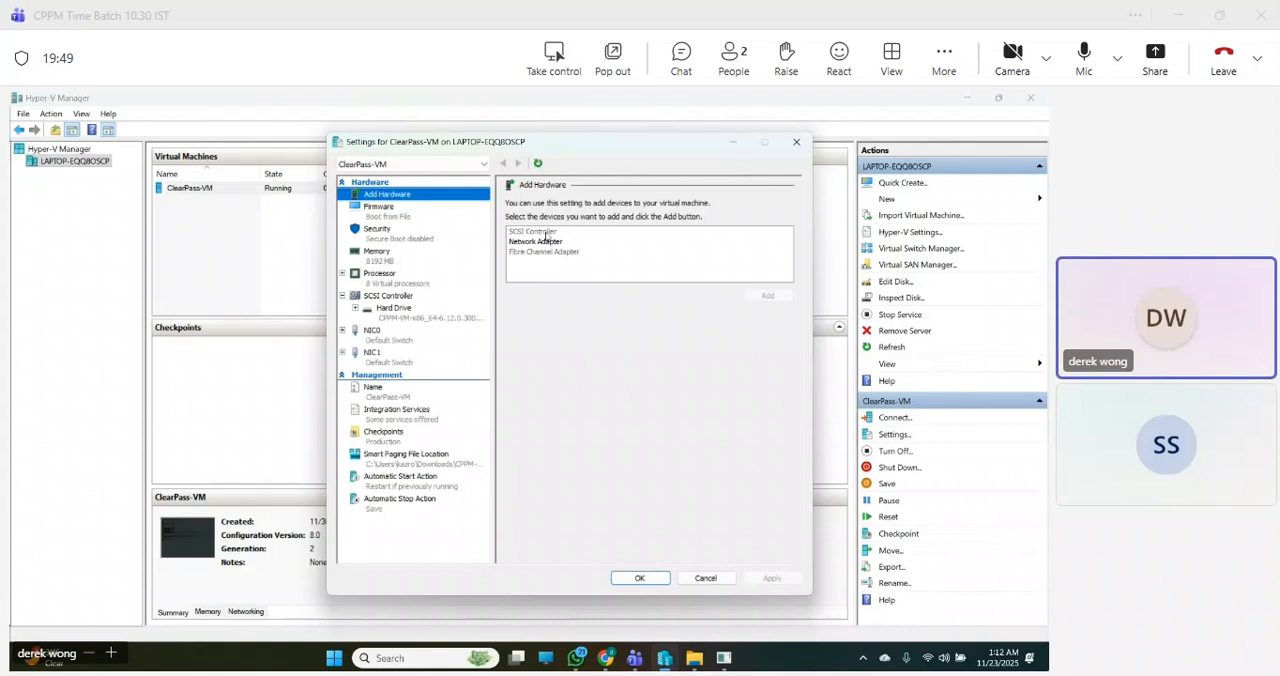
{"action": "left_click", "coordinate": [543, 233]}
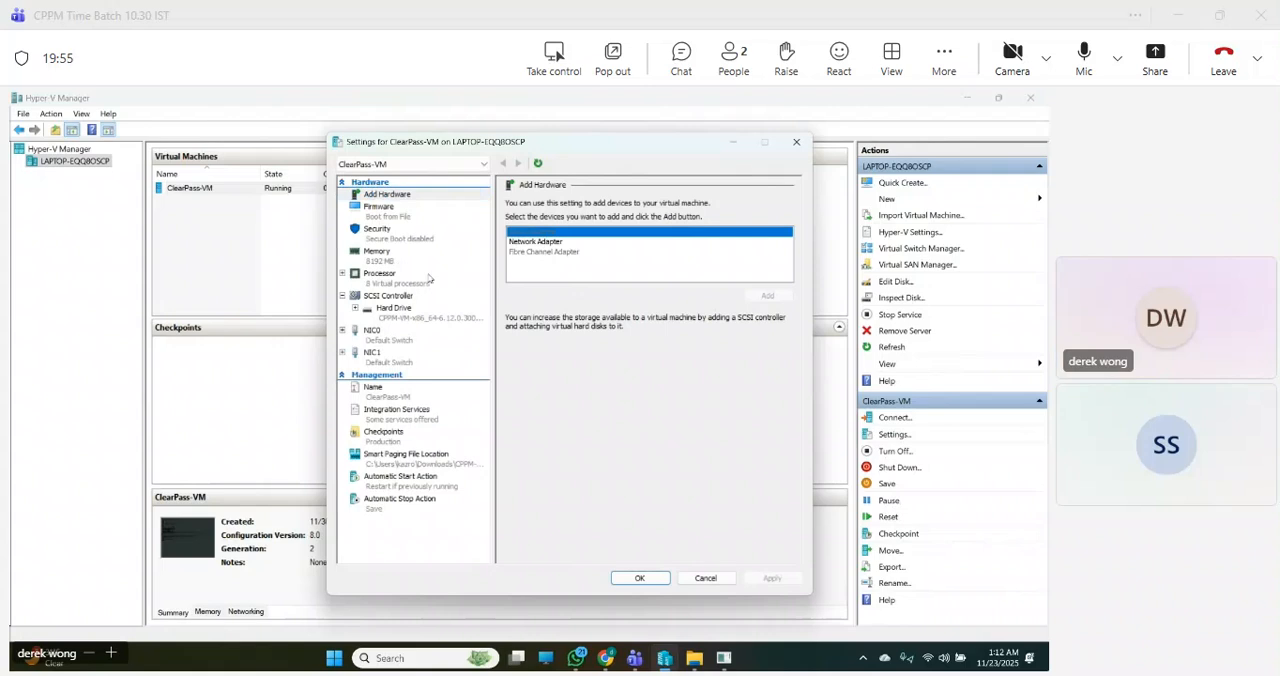
{"action": "left_click", "coordinate": [397, 298]}
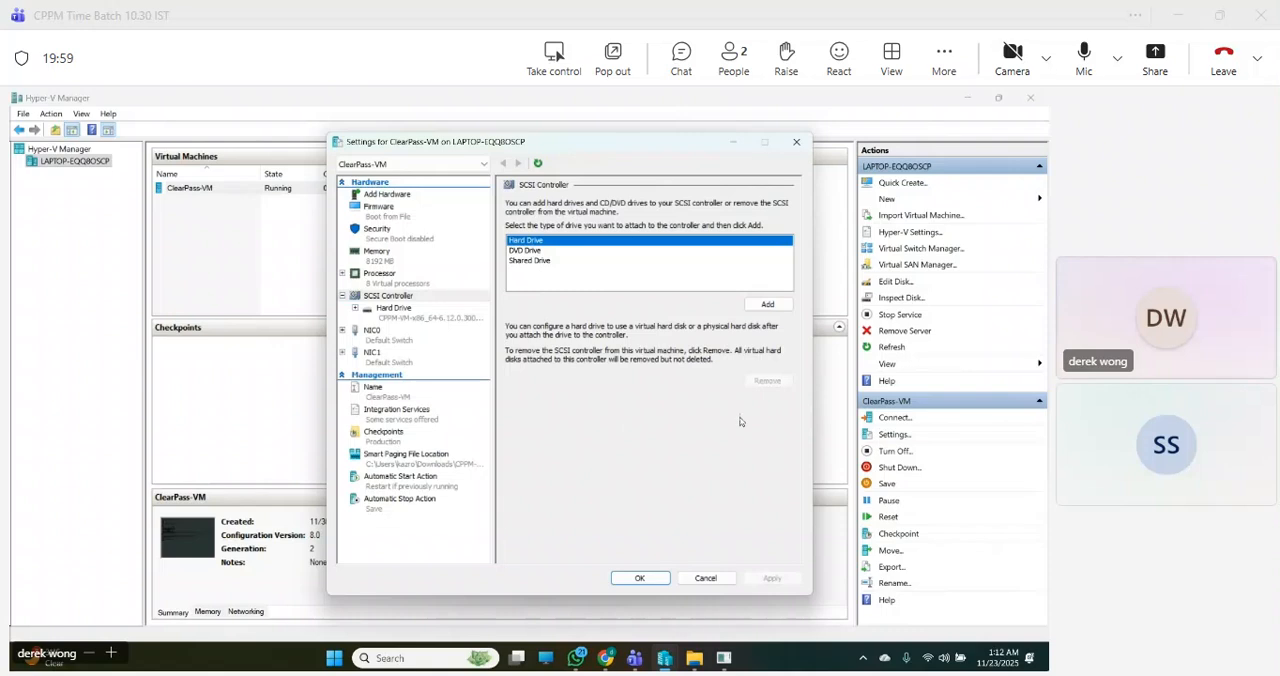
{"action": "left_click", "coordinate": [766, 304]}
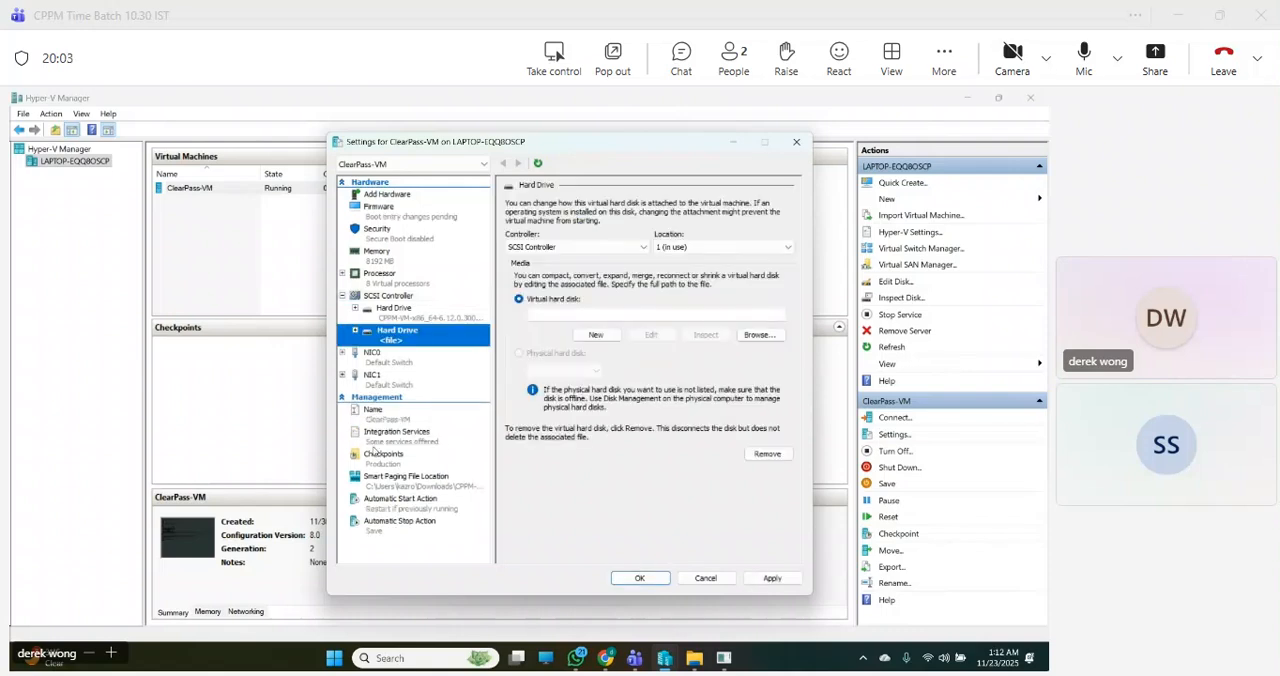
- Start a new virtual hard disk for the added drive and choose the fixed-size disk type
{"action": "left_click", "coordinate": [594, 335]}
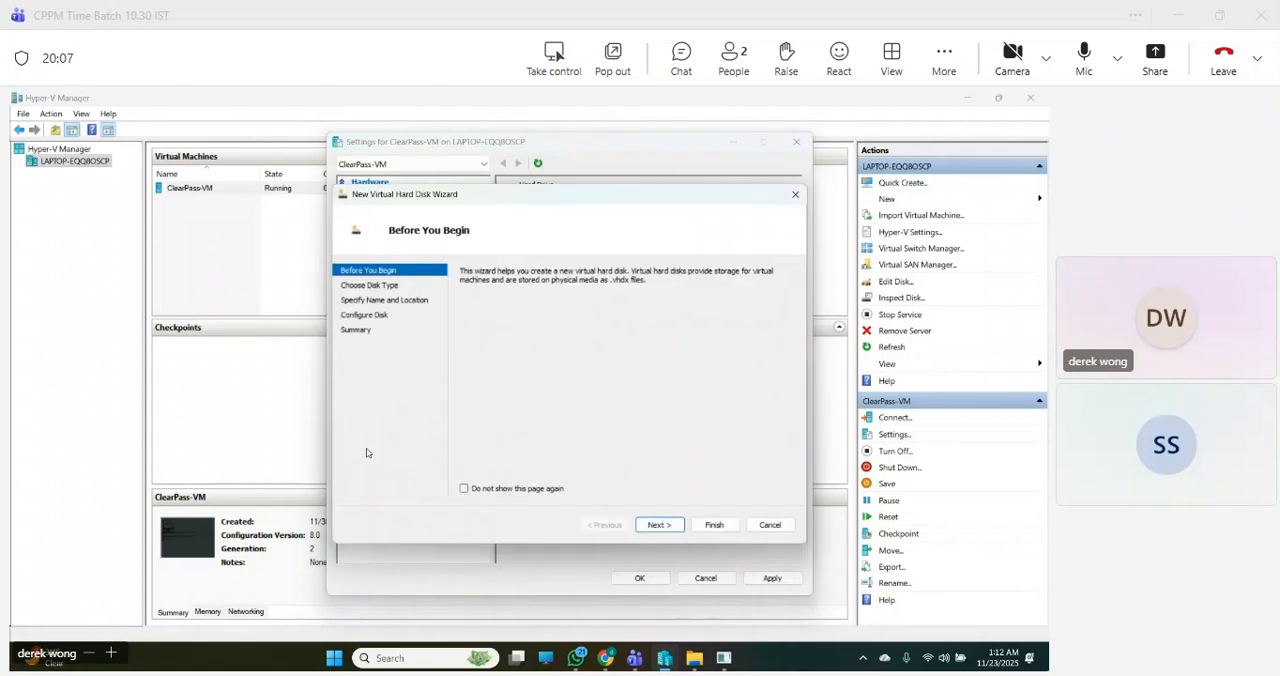
{"action": "left_click", "coordinate": [656, 524]}
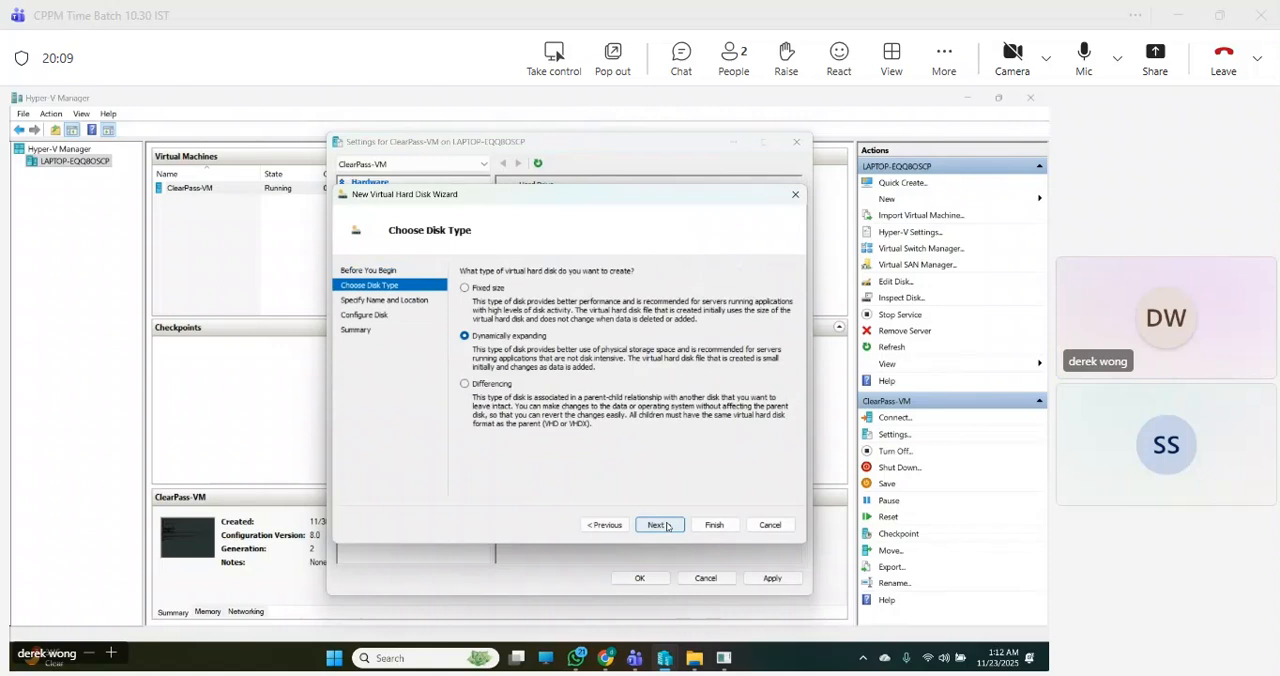
{"action": "left_click", "coordinate": [490, 289]}
{"action": "left_click", "coordinate": [668, 528]}
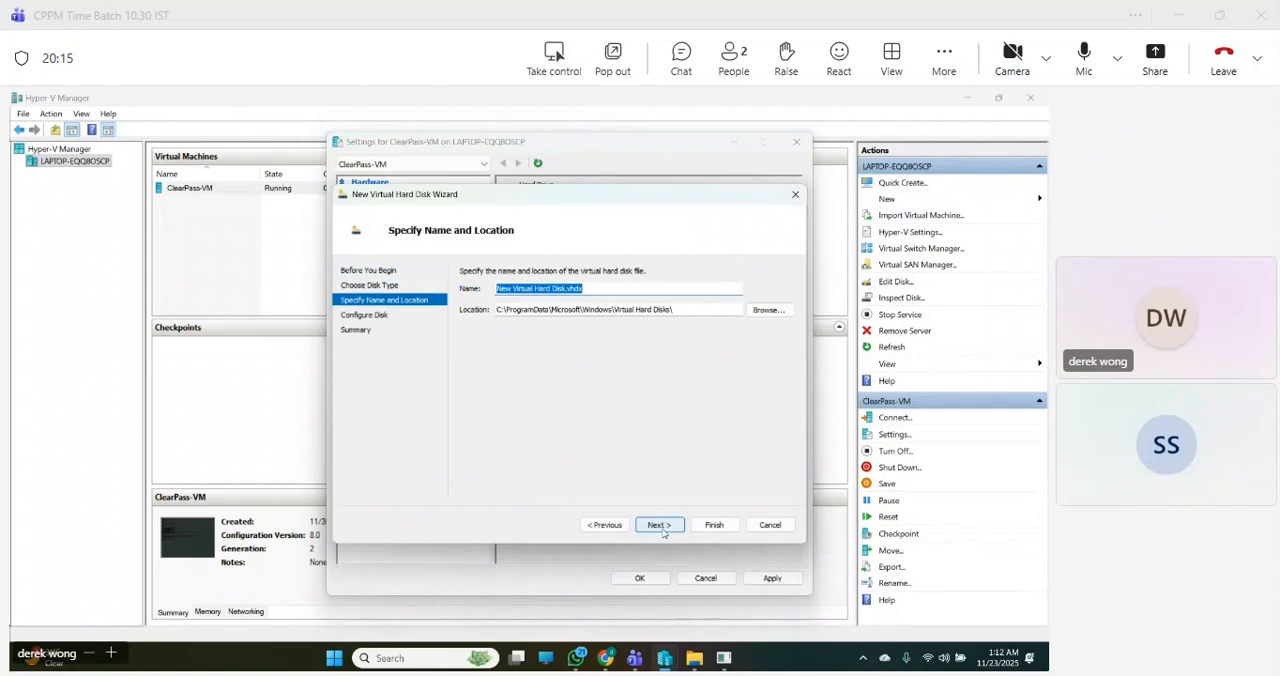
- Create a folder named ClearPass inside Virtual Hard Disks and set it as the new disk's location
{"action": "left_click", "coordinate": [758, 314]}
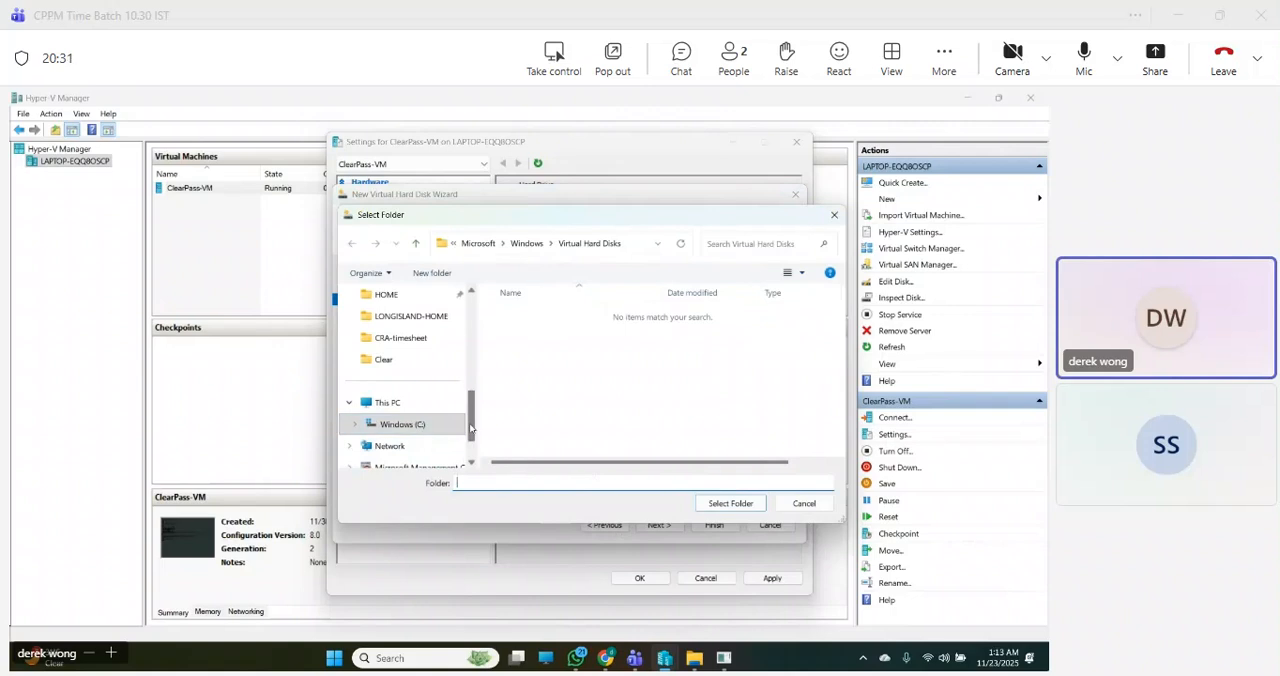
{"action": "scroll", "coordinate": [471, 445], "scroll_direction": "down", "scroll_amount": 1}
{"action": "left_click_drag", "start_coordinate": [471, 447], "coordinate": [471, 434]}
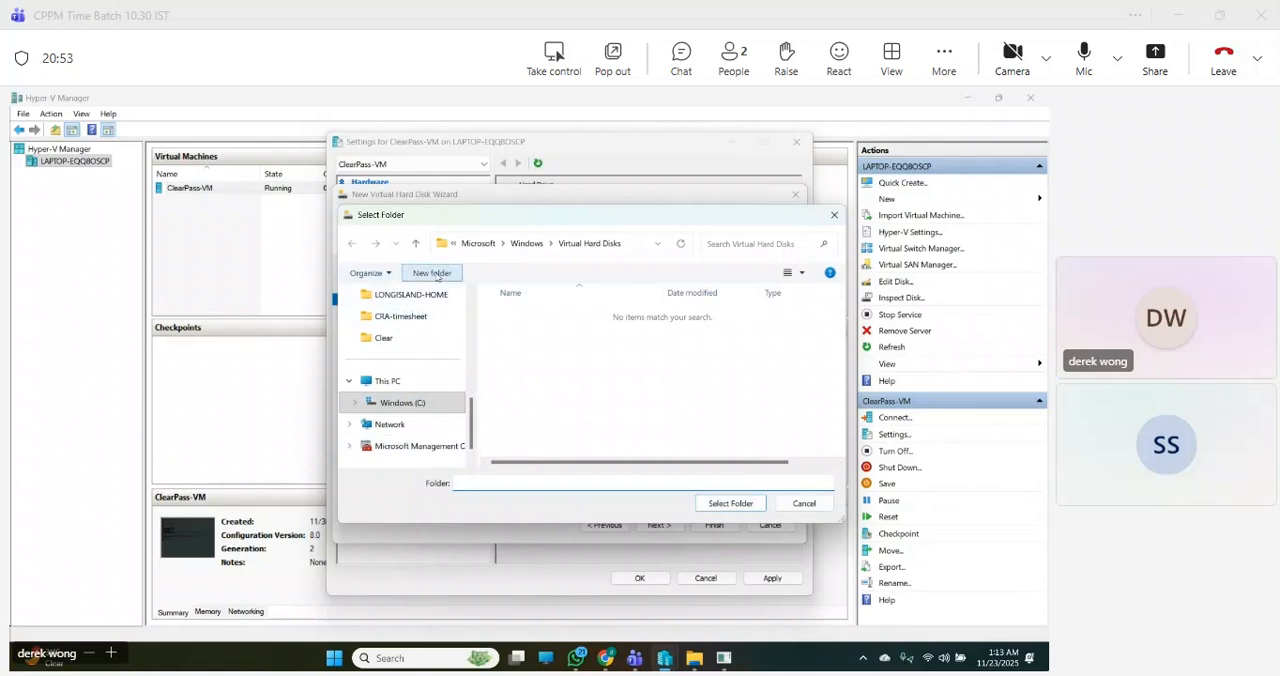
{"action": "left_click", "coordinate": [433, 273]}
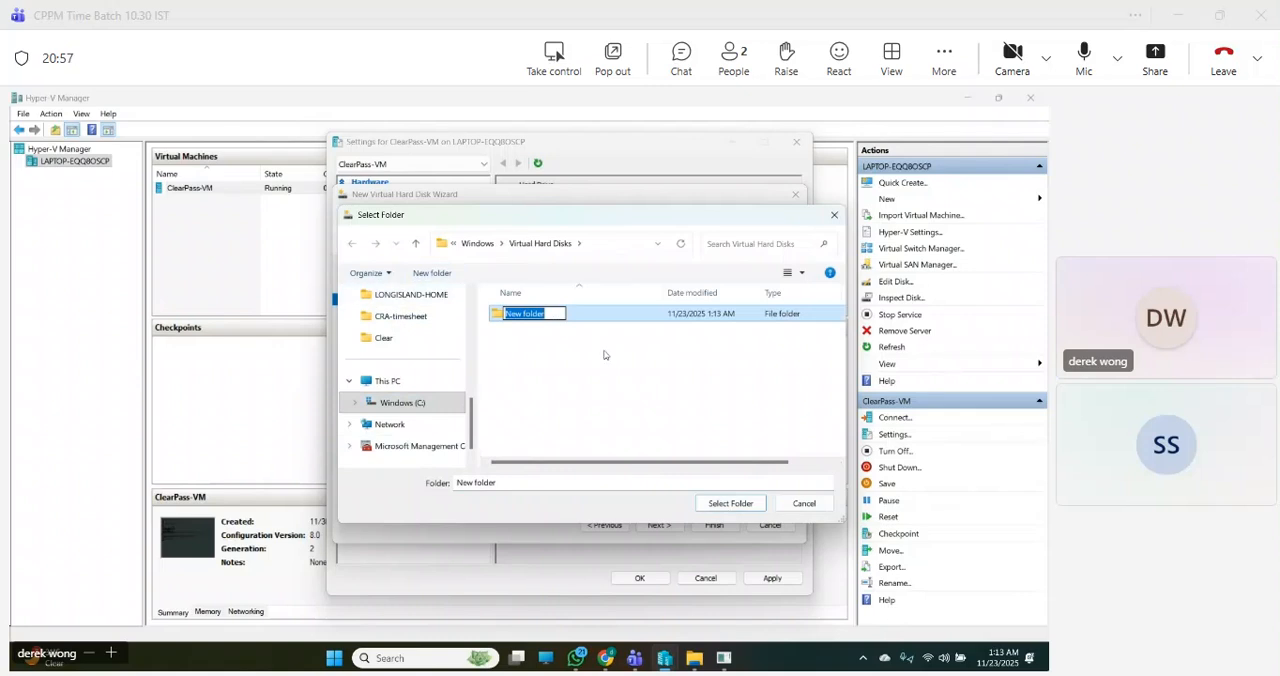
{"action": "type", "text": "C"}
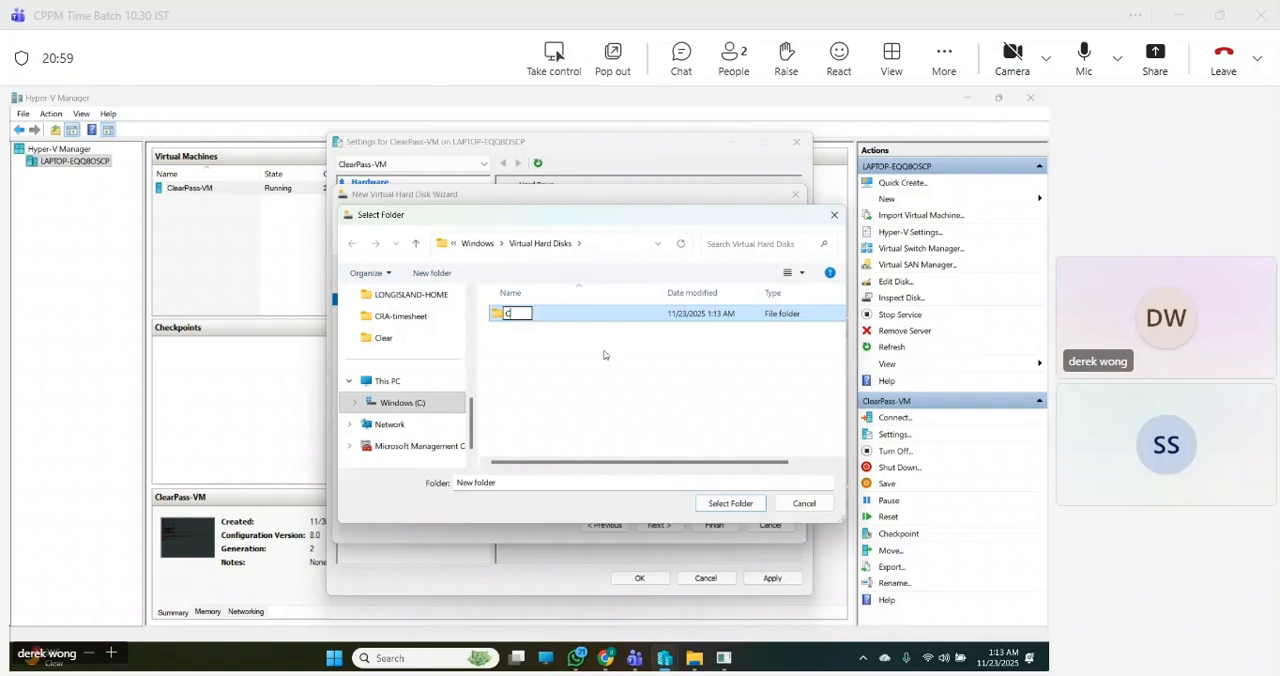
{"action": "type", "text": "lear"}
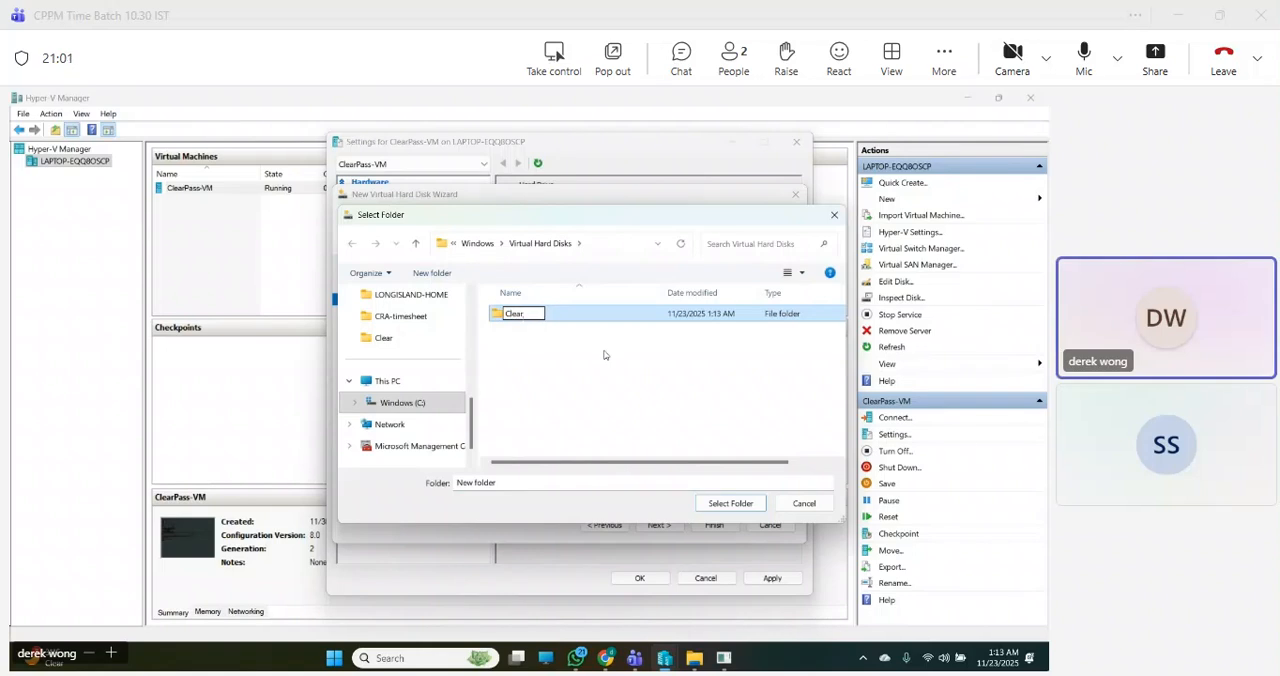
{"action": "type", "text": "PAss"}
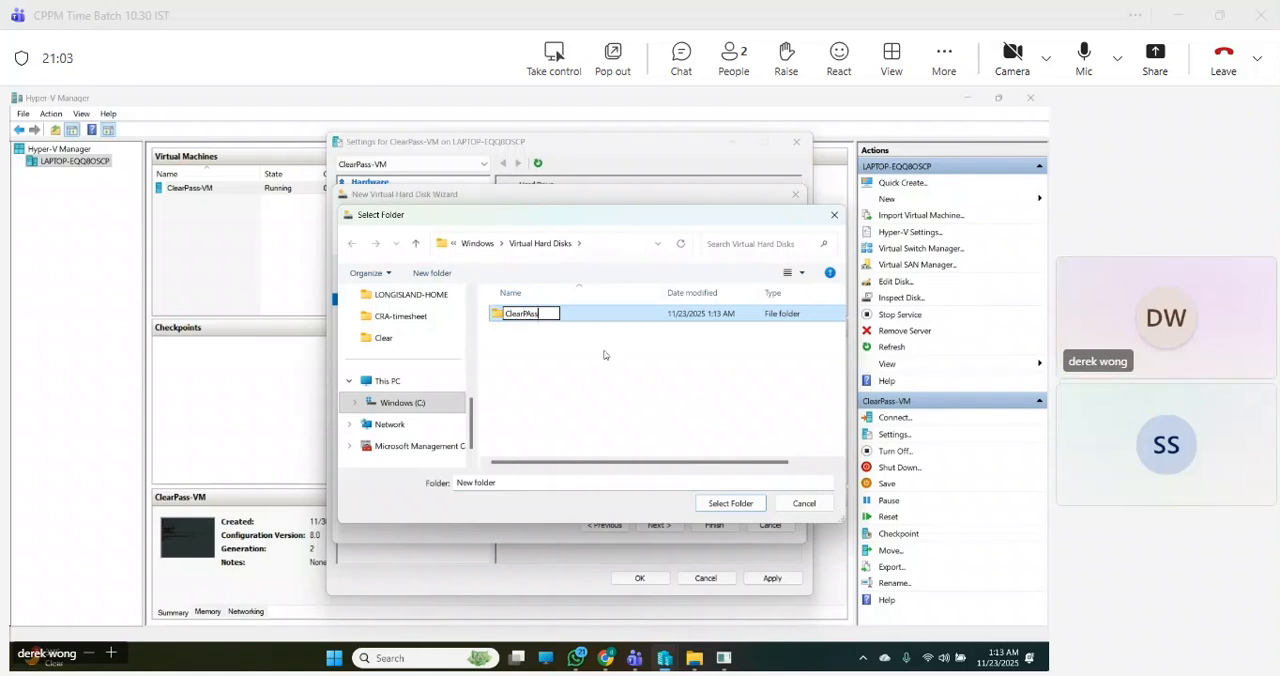
{"action": "key", "text": "BackSpace"}
{"action": "key", "text": "BackSpace"}
{"action": "type", "text": "ss"}
{"action": "left_click", "coordinate": [550, 356]}
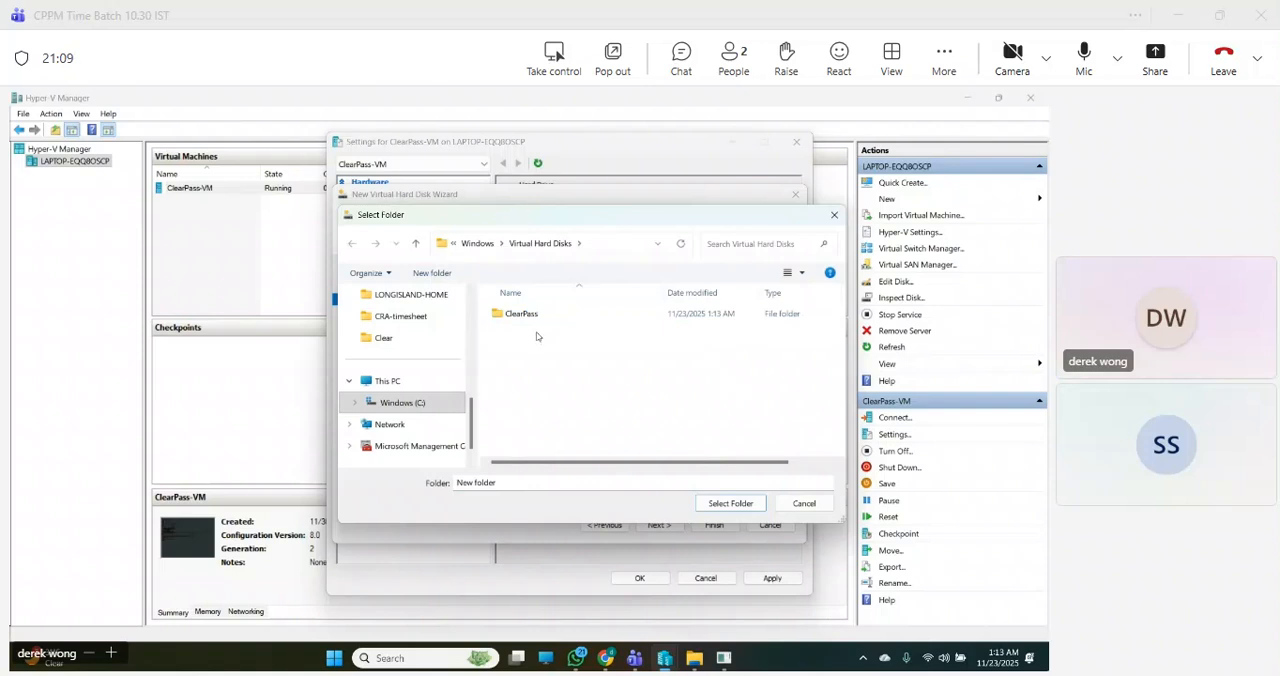
{"action": "left_click", "coordinate": [528, 320]}
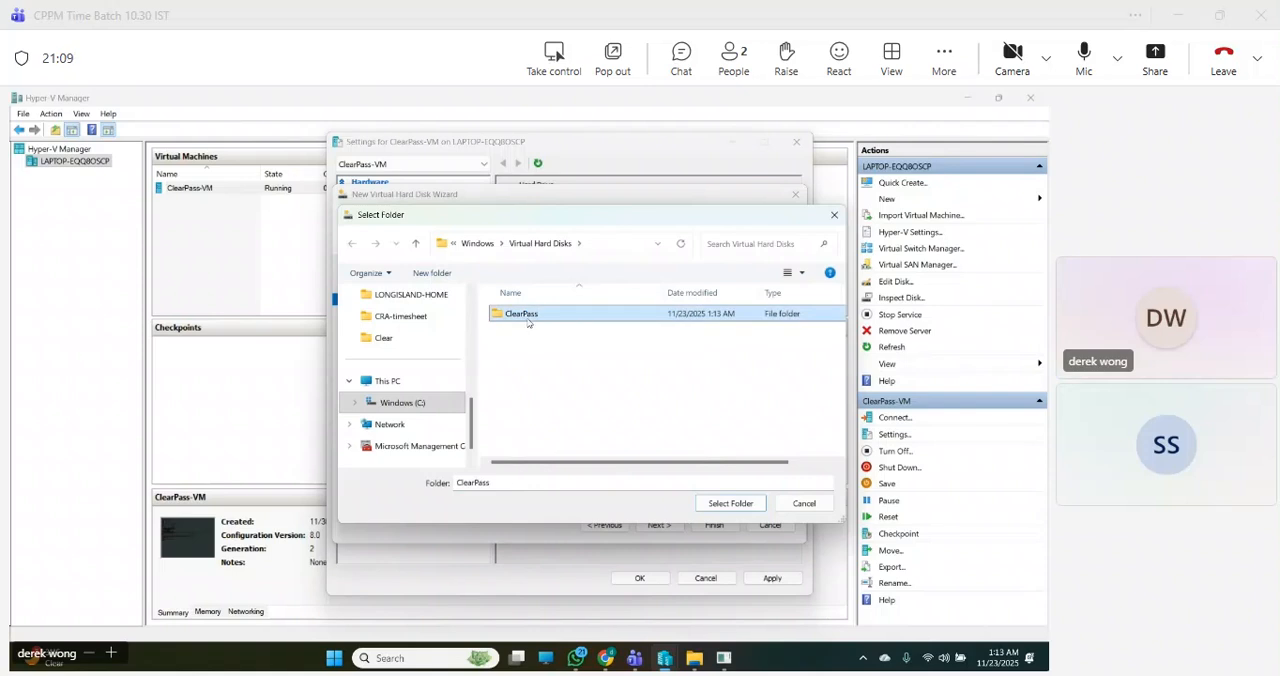
{"action": "left_click", "coordinate": [727, 504]}
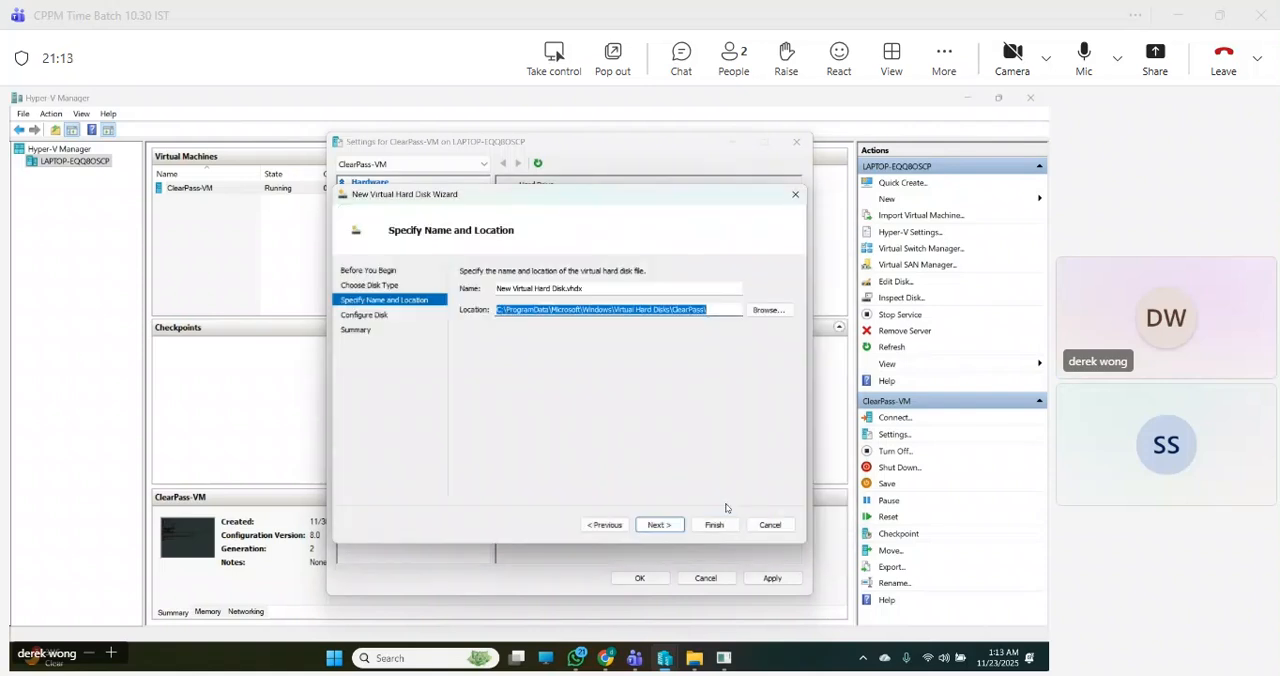
{"action": "left_click", "coordinate": [658, 526]}
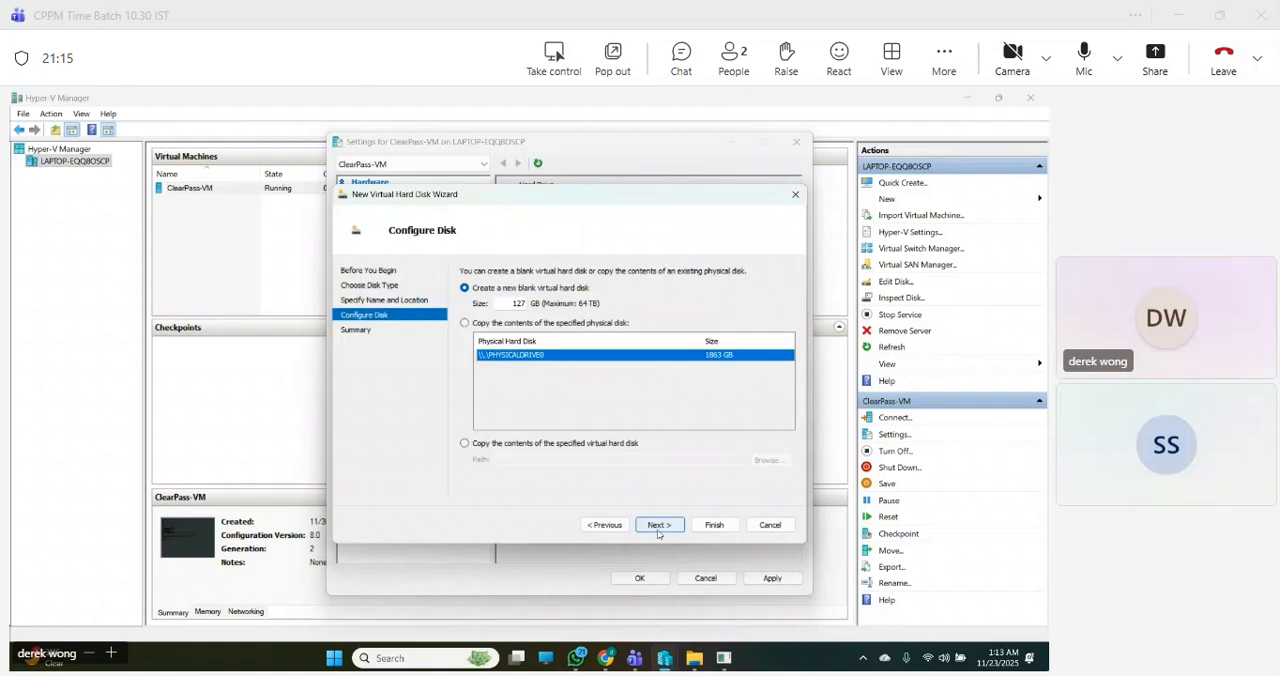
- Create the blank virtual hard disk with a size of 200 GB and save the ClearPass-VM settings
{"action": "left_click_drag", "start_coordinate": [511, 304], "coordinate": [581, 305]}
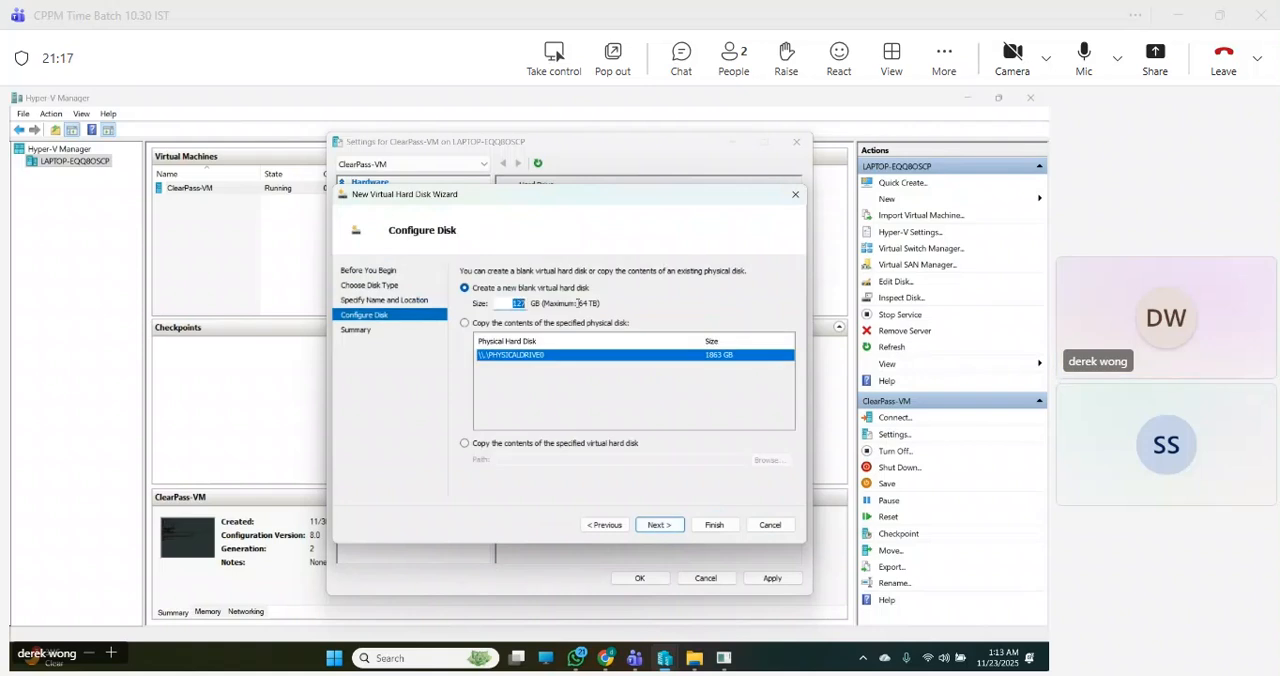
{"action": "key", "text": "Right"}
{"action": "left_click_drag", "start_coordinate": [504, 305], "coordinate": [573, 306]}
{"action": "type", "text": "200"}
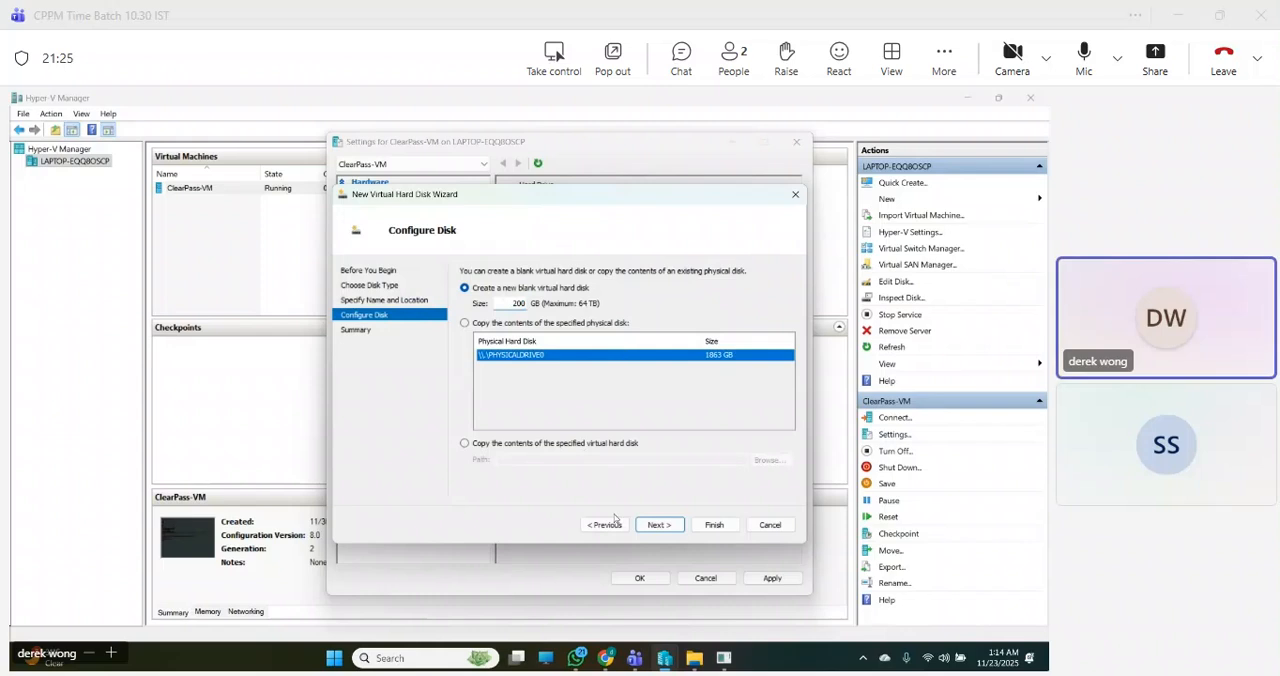
{"action": "left_click", "coordinate": [657, 525]}
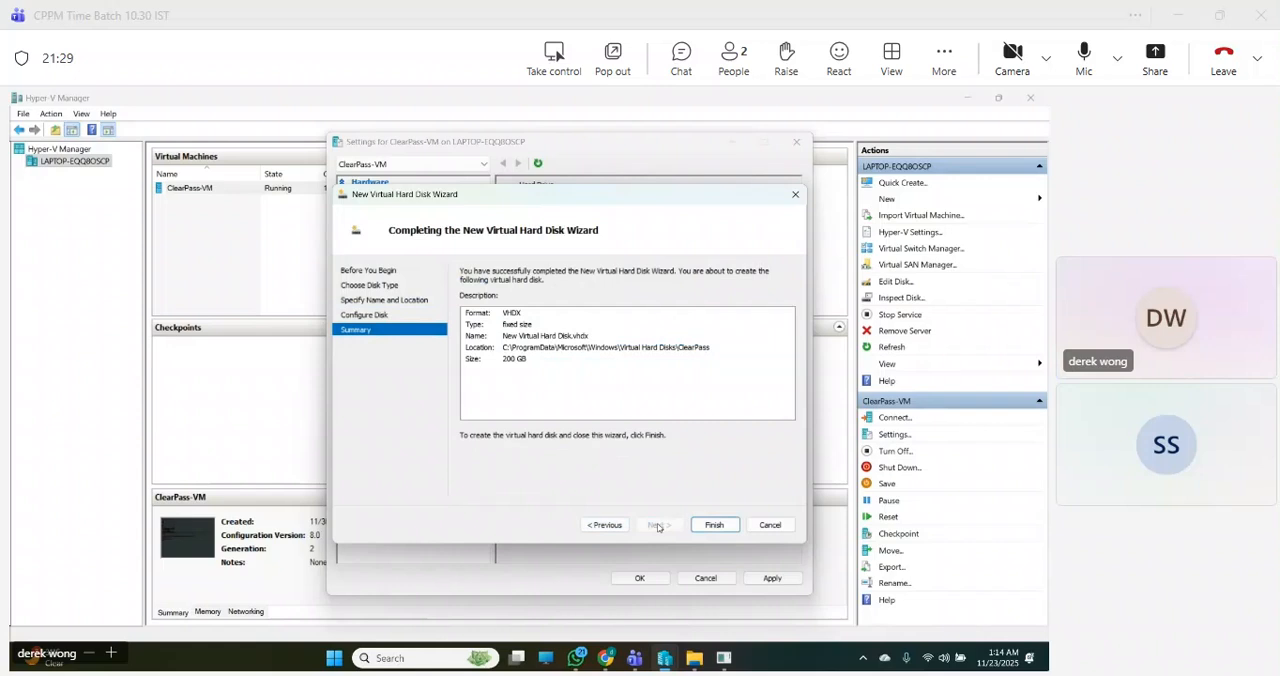
{"action": "left_click", "coordinate": [710, 525]}
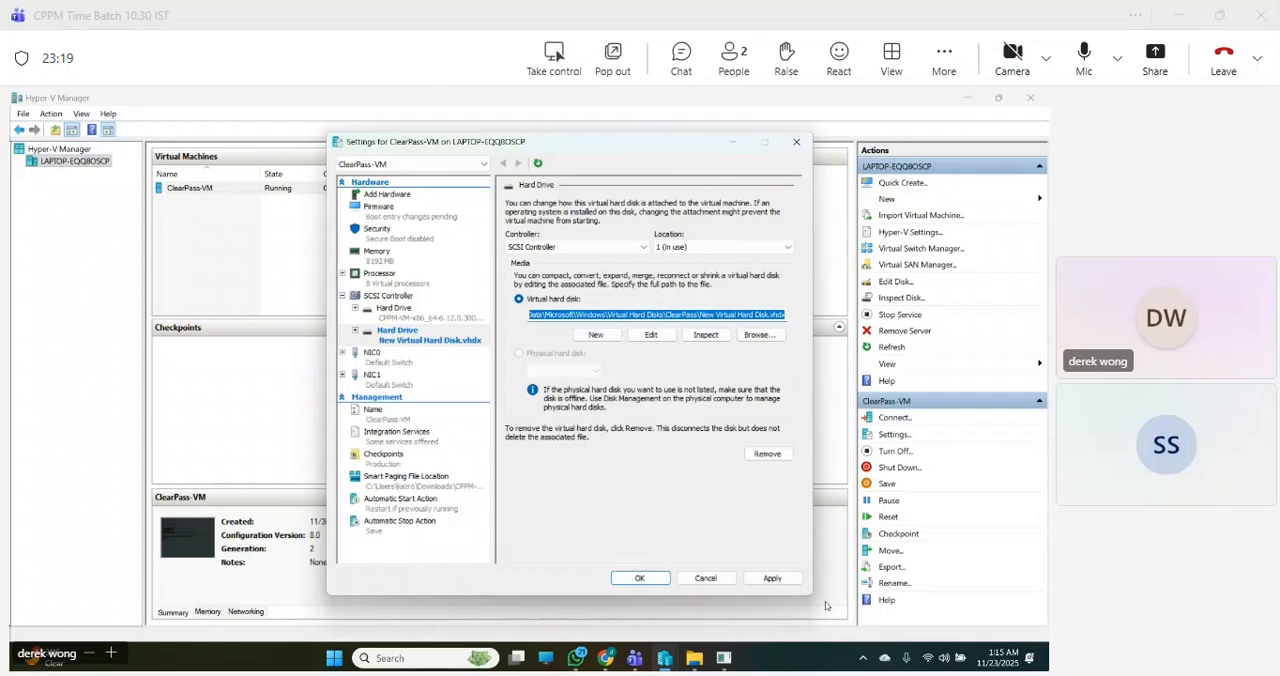
{"action": "left_click", "coordinate": [776, 578]}
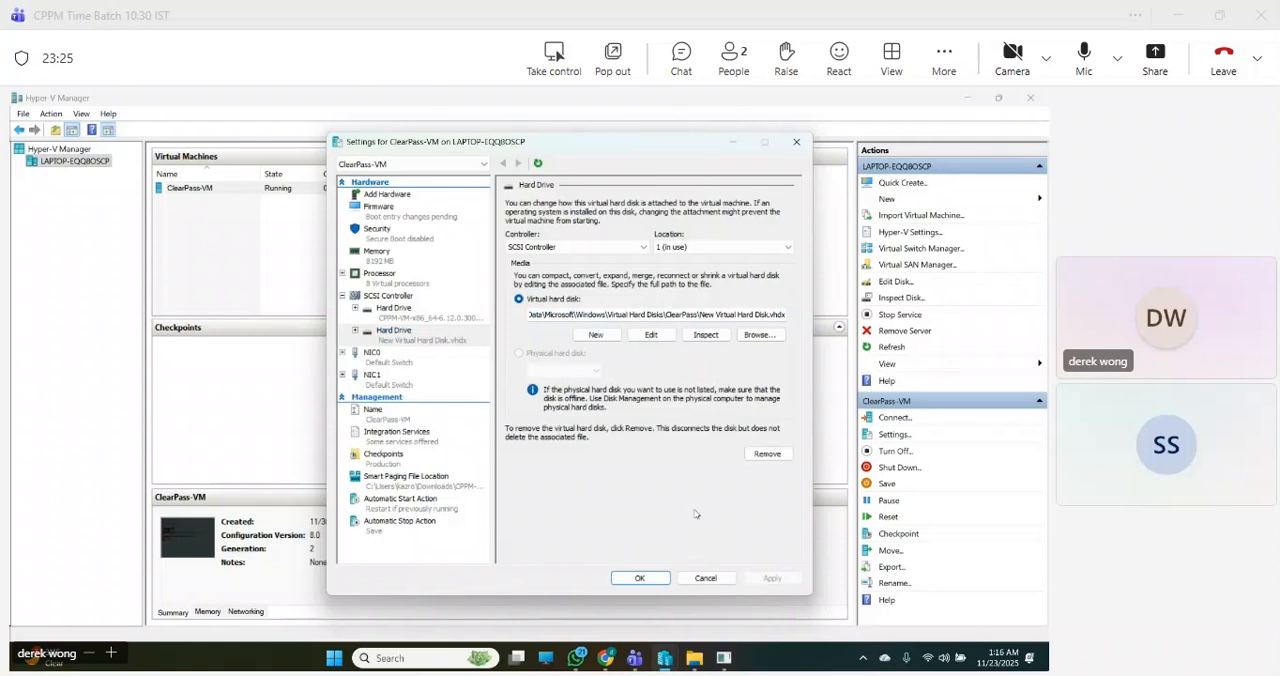
{"action": "left_click", "coordinate": [640, 578]}
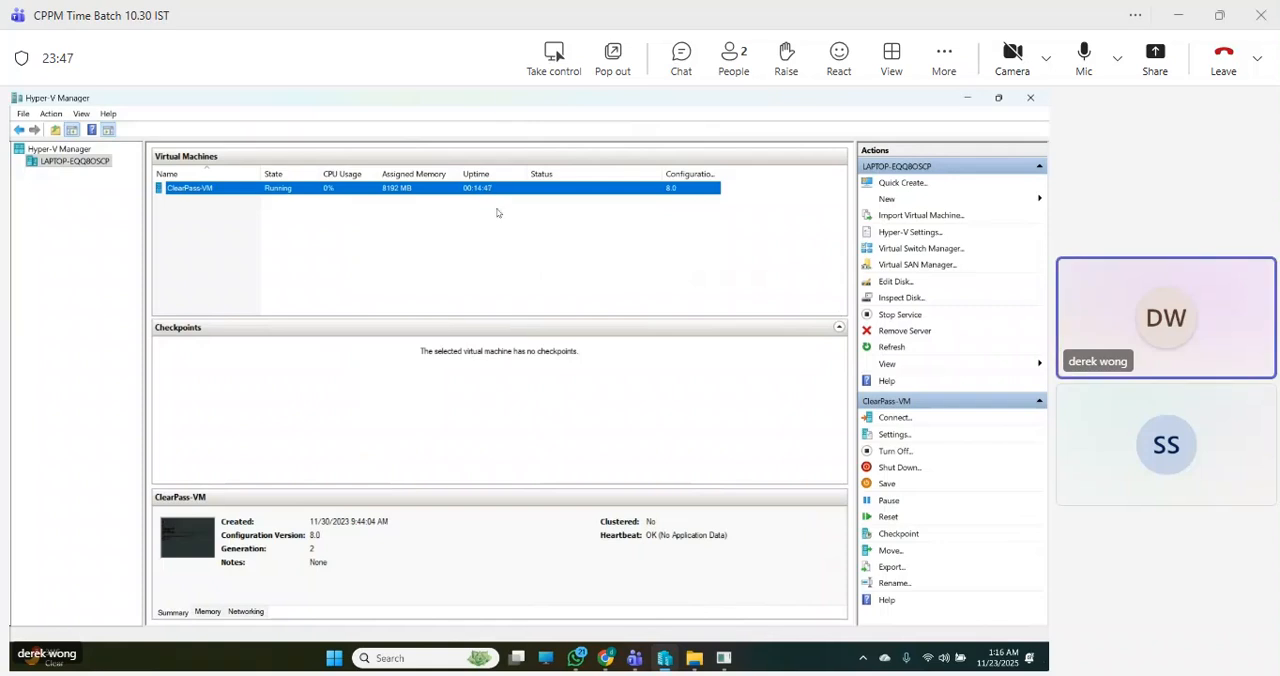
- Connect to the ClearPass-VM console and maximize its connection window
{"action": "right_click", "coordinate": [261, 193]}
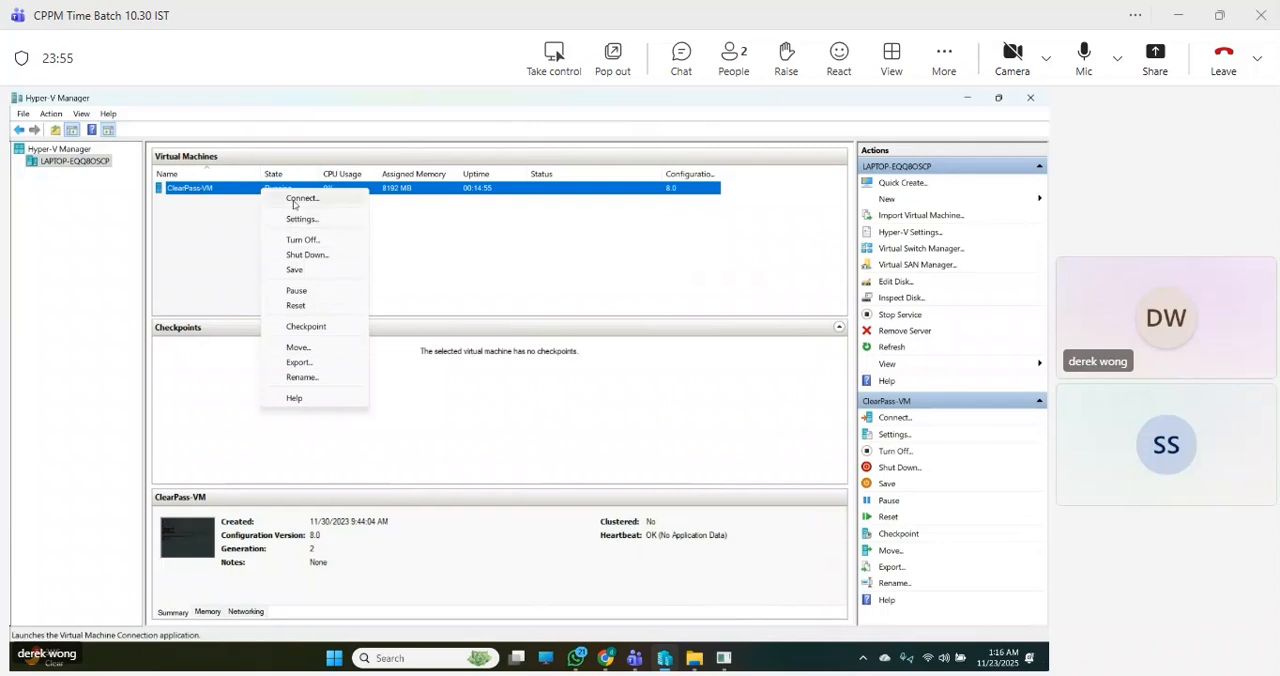
{"action": "left_click", "coordinate": [296, 199]}
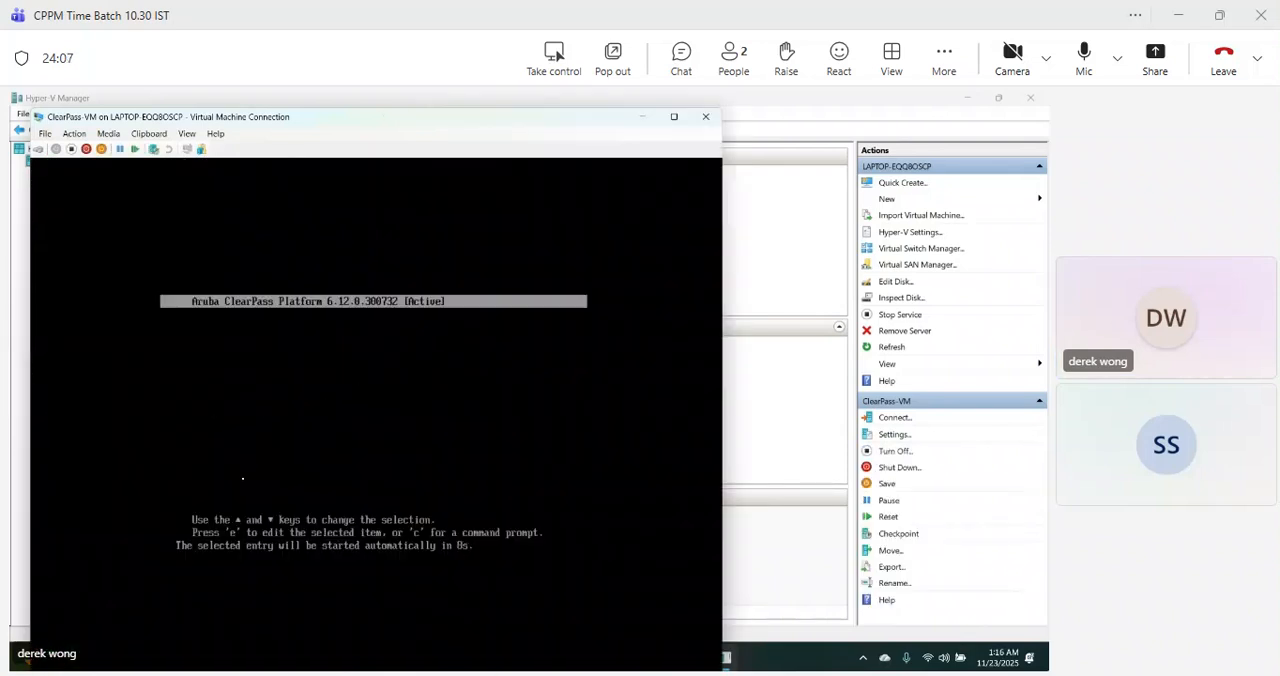
{"action": "left_click", "coordinate": [676, 119]}
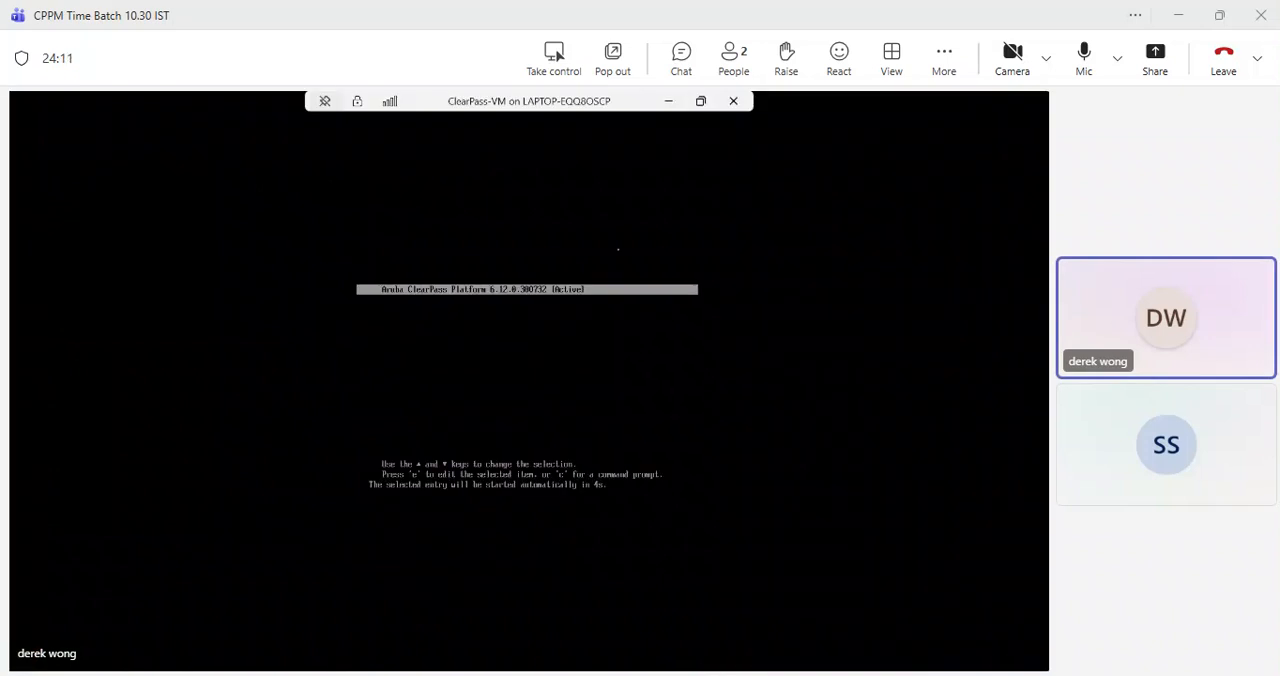